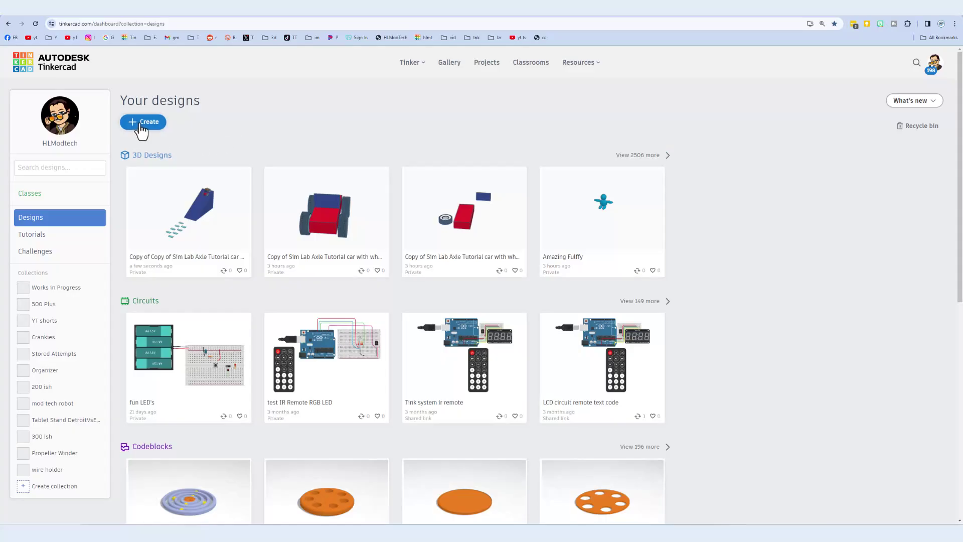
# Create a new 3D design named 'crash dummy' and switch it into Sim Lab simulation
pyautogui.click(140, 130)
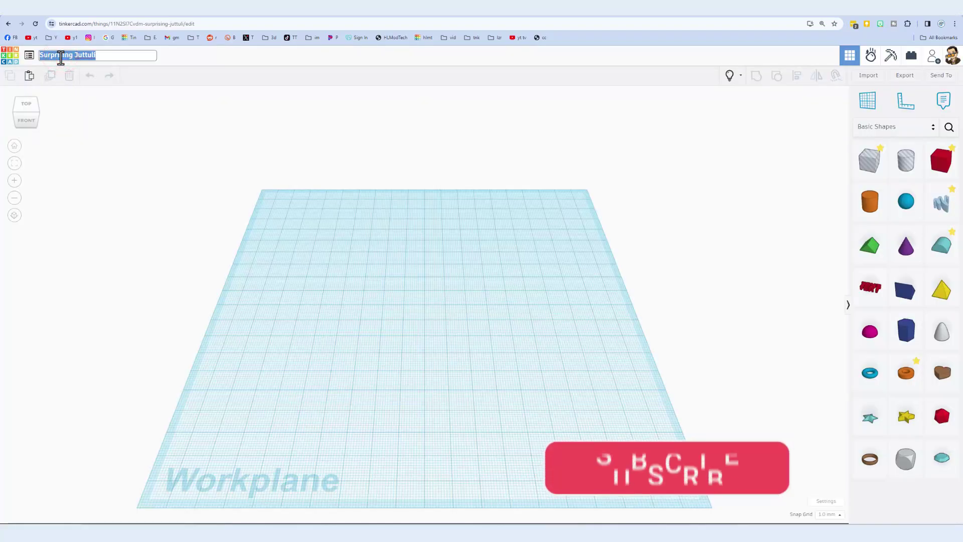
pyautogui.write('crash')
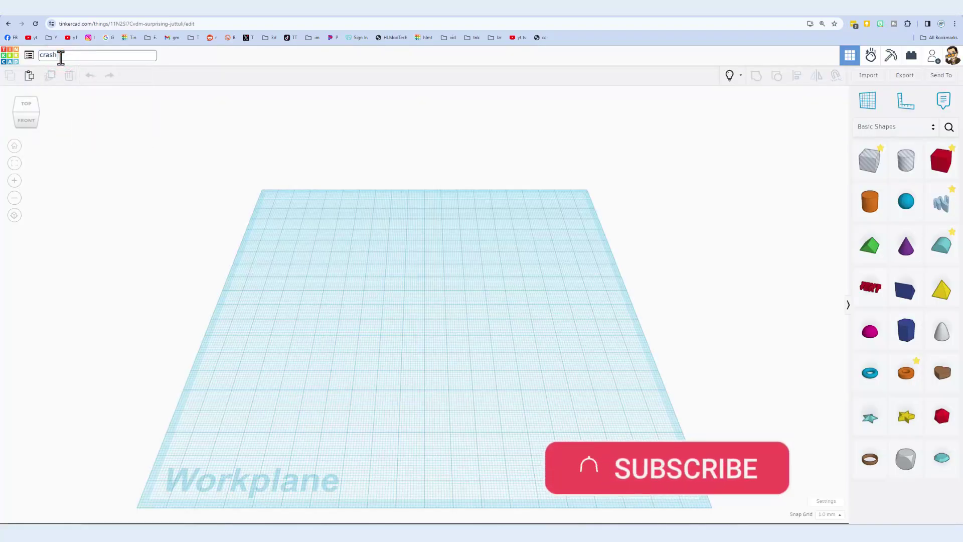
pyautogui.write(' temmy')
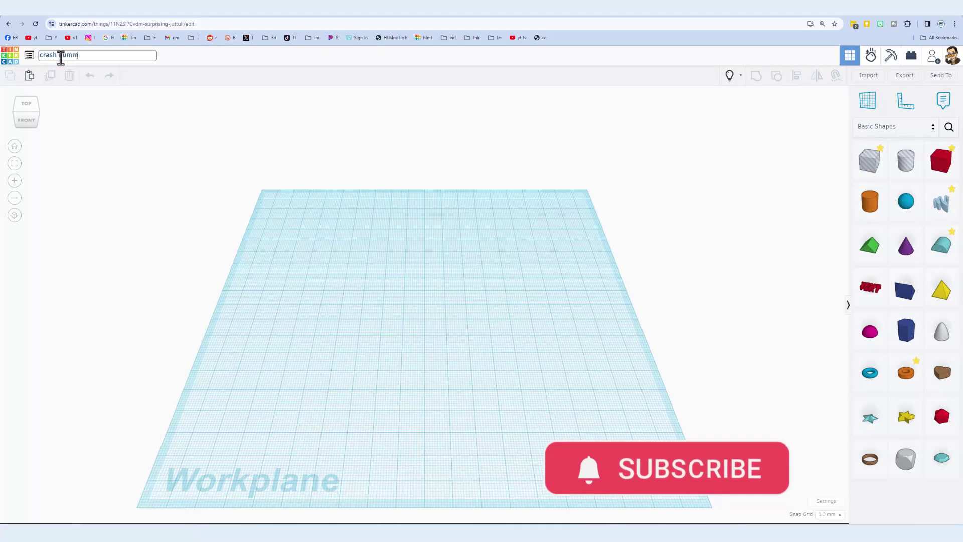
pyautogui.press('Return')
pyautogui.moveTo(230, 180)
pyautogui.mouseDown(button='right')
pyautogui.moveTo(537, 372)
pyautogui.moveTo(471, 366)
pyautogui.mouseUp(button='right')
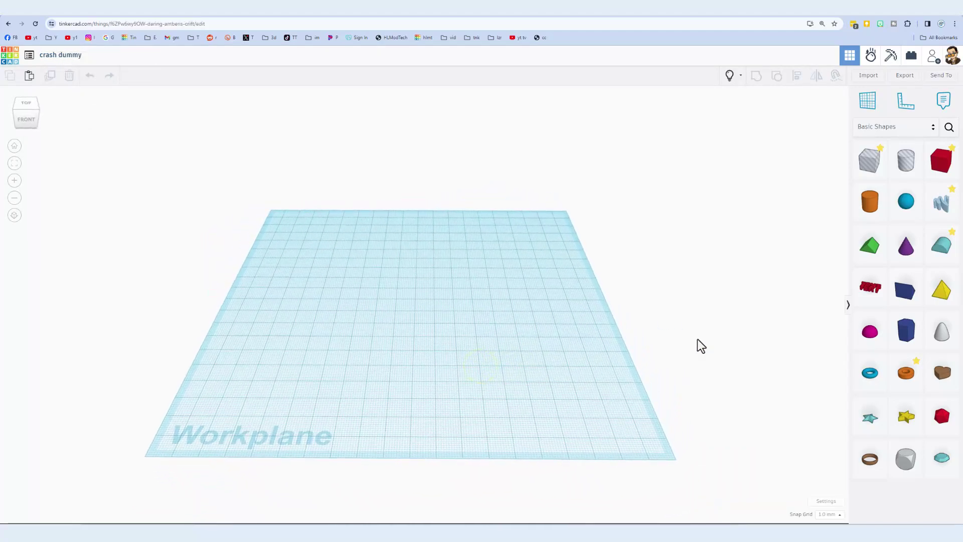
pyautogui.click(870, 57)
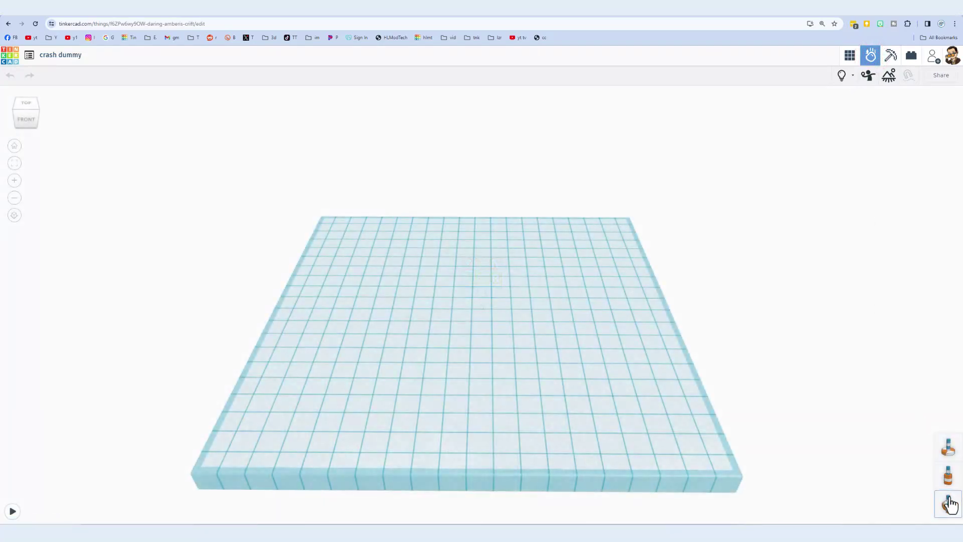
# Place pivot connectors at the front-right, front-left and far platform corners, then leave simulation
pyautogui.moveTo(945, 448); pyautogui.dragTo(717, 461)
pyautogui.click(693, 446)
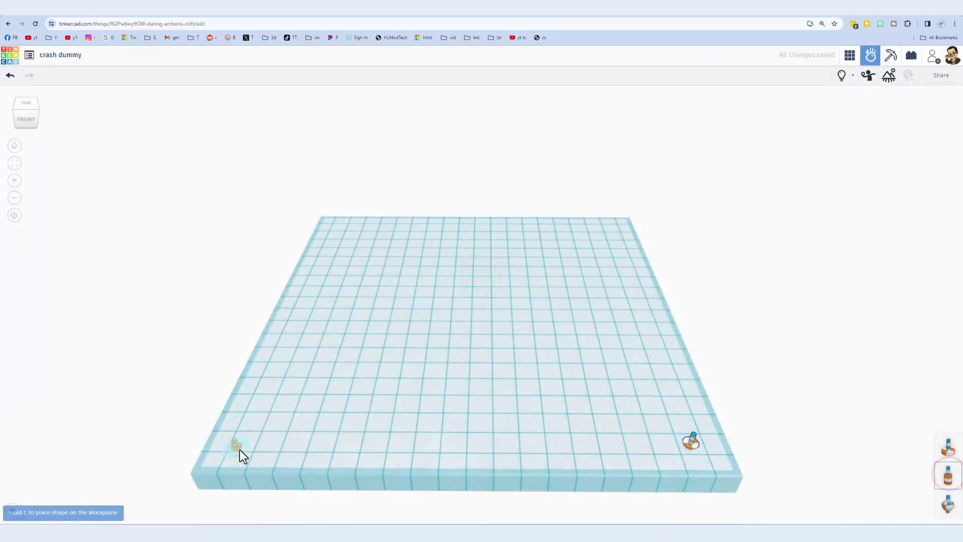
pyautogui.click(232, 443)
pyautogui.click(948, 503)
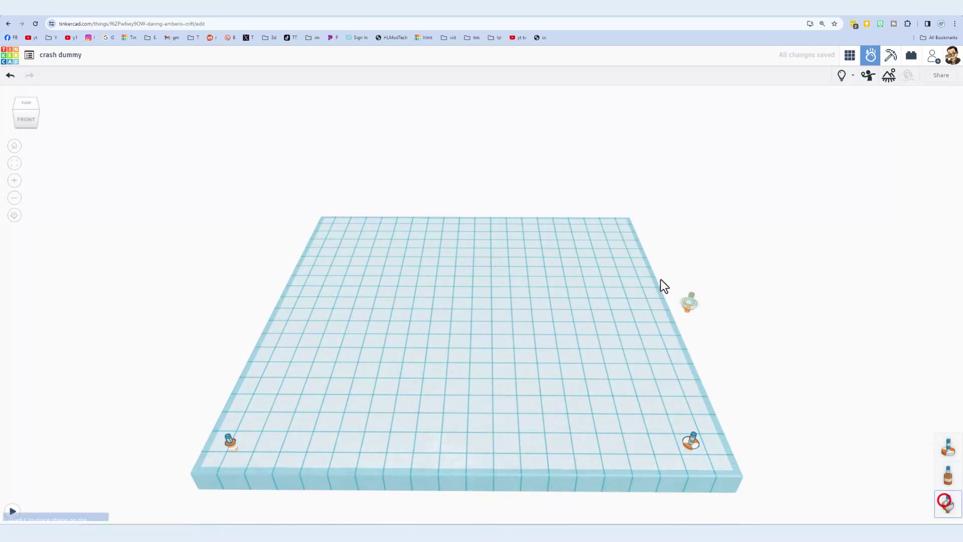
pyautogui.click(611, 218)
pyautogui.click(849, 55)
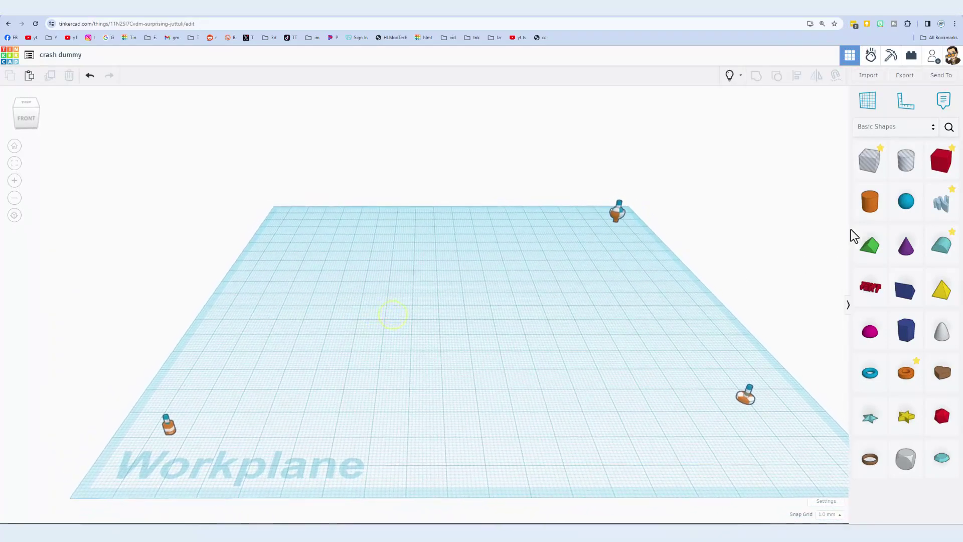
# Add a centred orange sphere with its Steps lowered for a faceted look
pyautogui.click(906, 201)
pyautogui.click(453, 311)
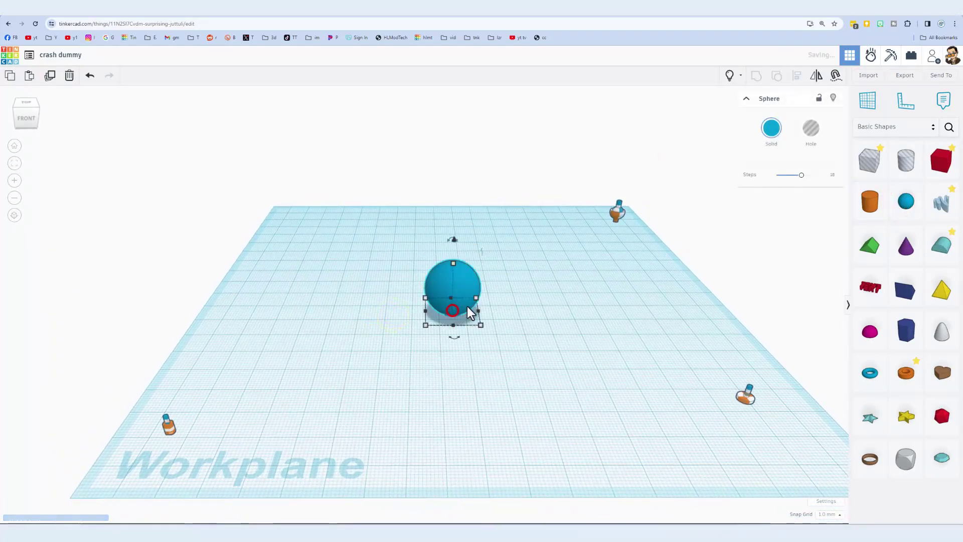
pyautogui.click(773, 132)
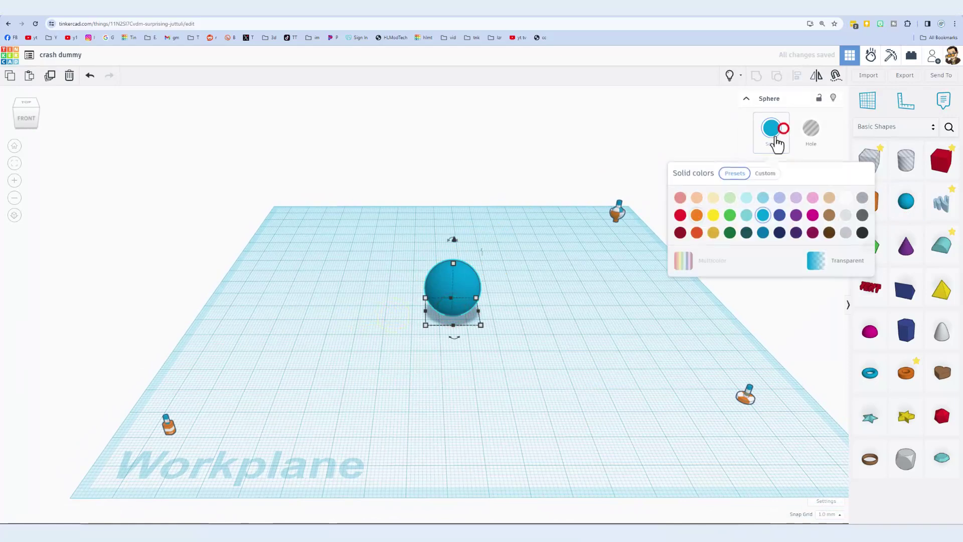
pyautogui.click(696, 216)
pyautogui.moveTo(798, 175); pyautogui.dragTo(784, 175)
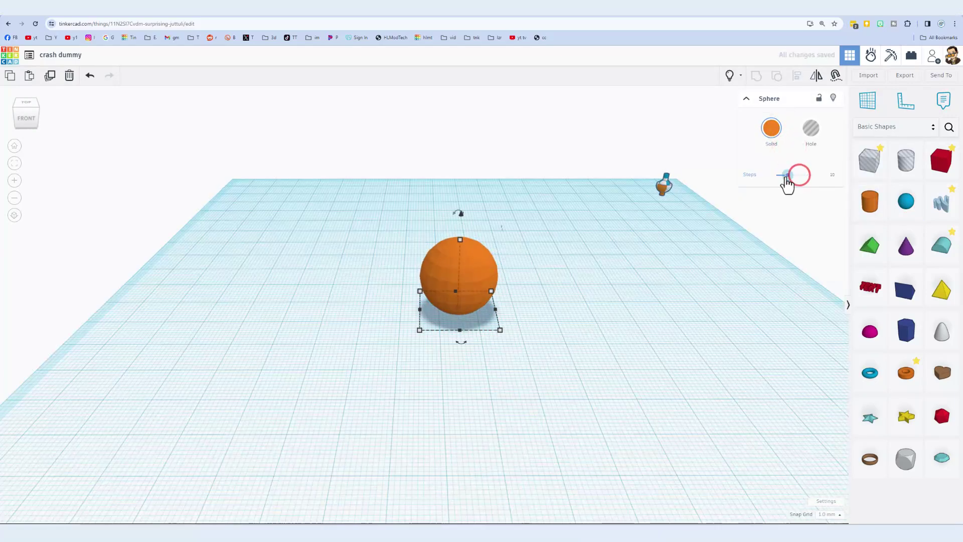
pyautogui.moveTo(496, 262); pyautogui.dragTo(471, 279, button='right')
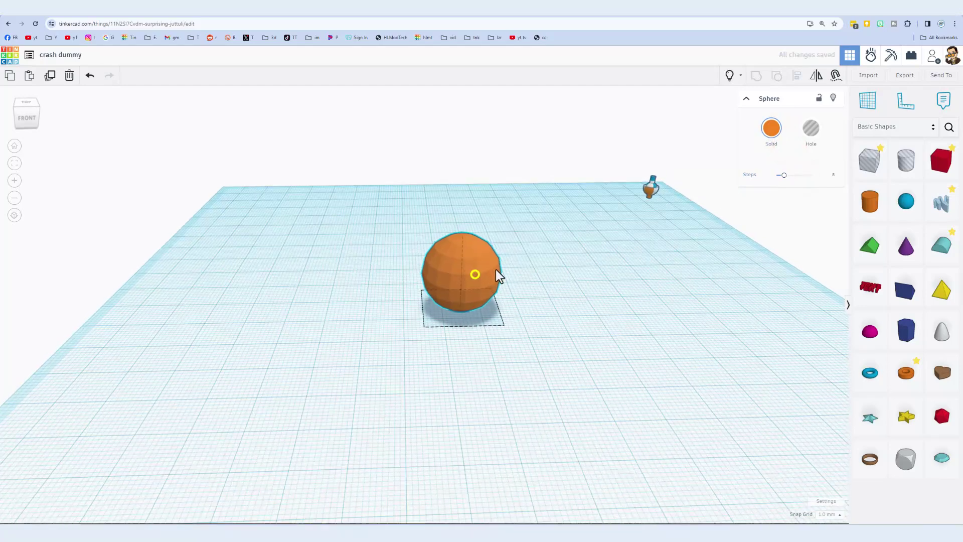
pyautogui.scroll(-3, 514, 260)
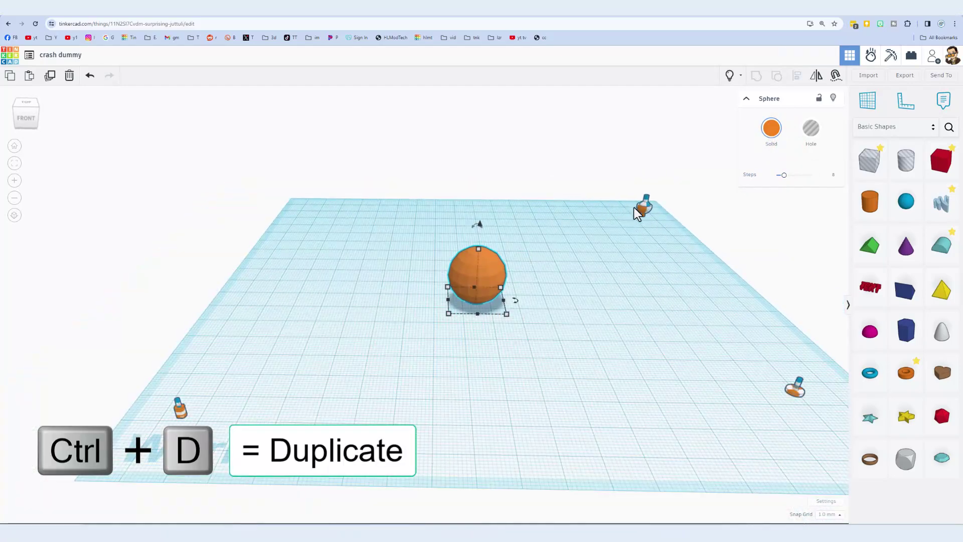
# Duplicate the far pivot connector and move the copy next to the sphere
pyautogui.click(631, 212)
pyautogui.hotkey('ctrl', 'd')
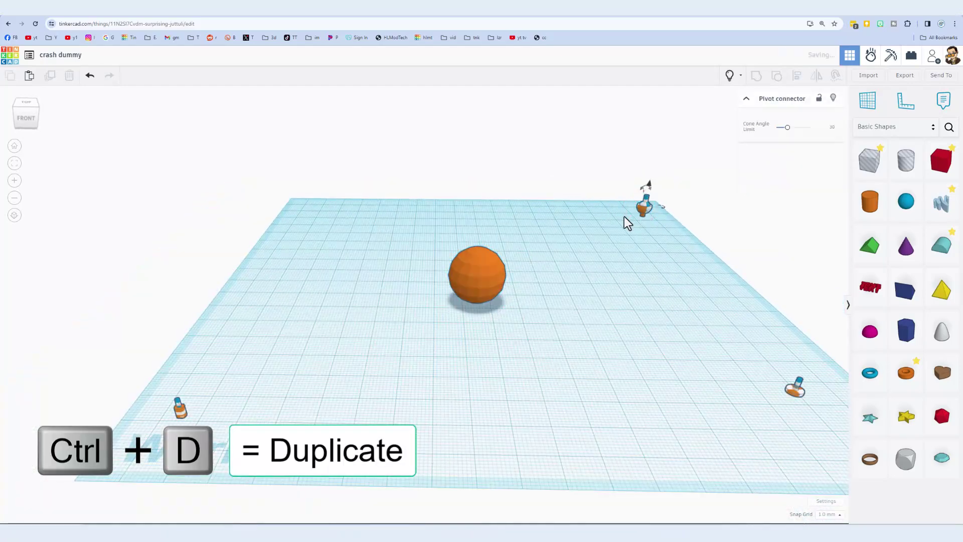
pyautogui.moveTo(624, 215); pyautogui.dragTo(548, 201)
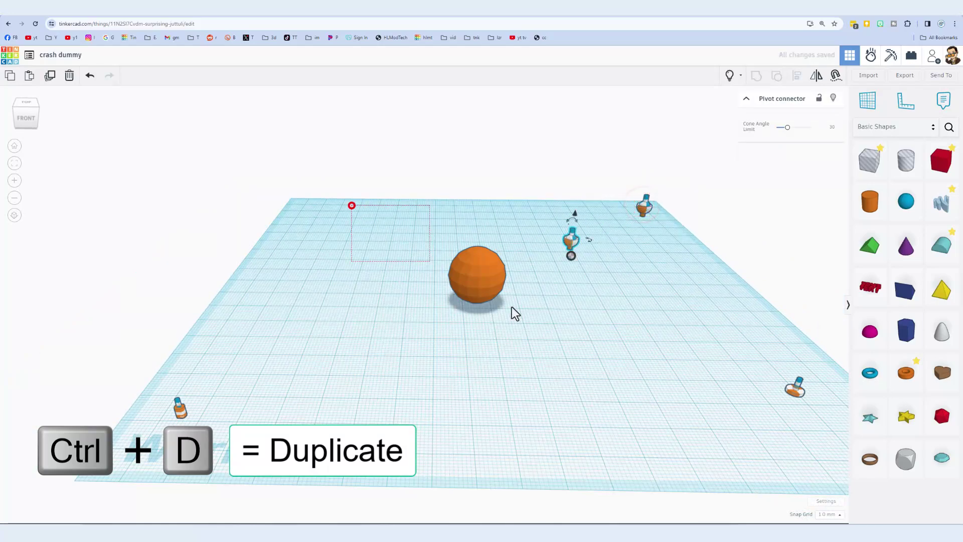
# Align the connector copy to the sphere's centre on all three axes
pyautogui.moveTo(351, 206); pyautogui.dragTo(598, 329)
pyautogui.press('l')
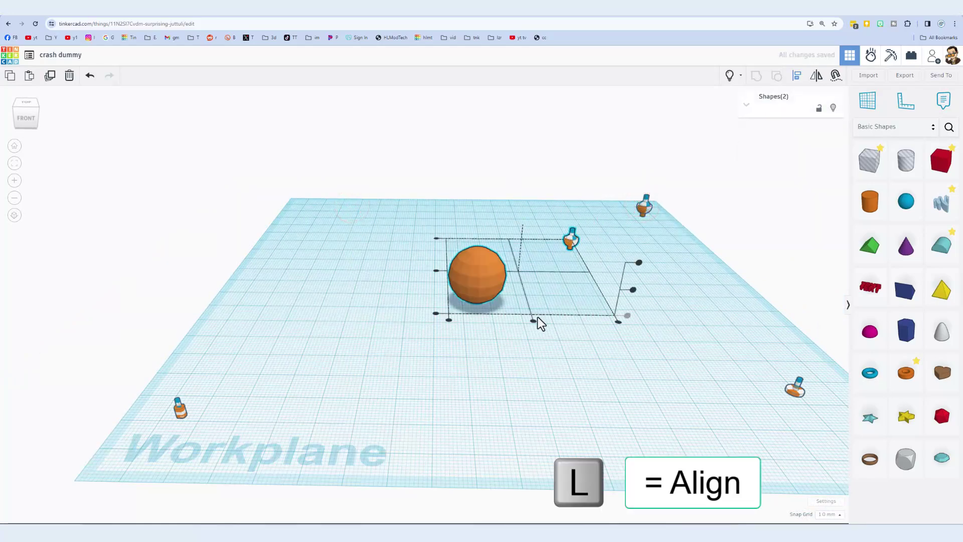
pyautogui.click(476, 278)
pyautogui.click(478, 321)
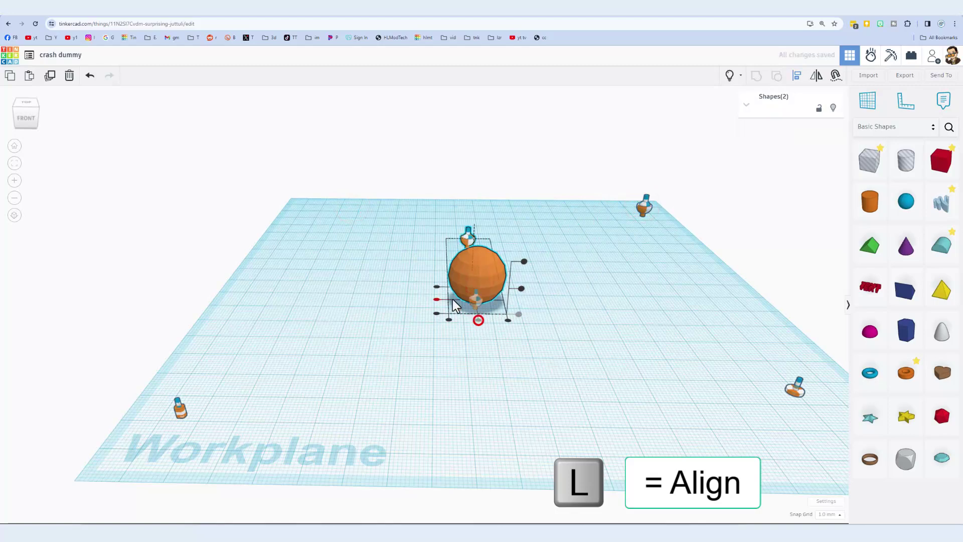
pyautogui.click(437, 299)
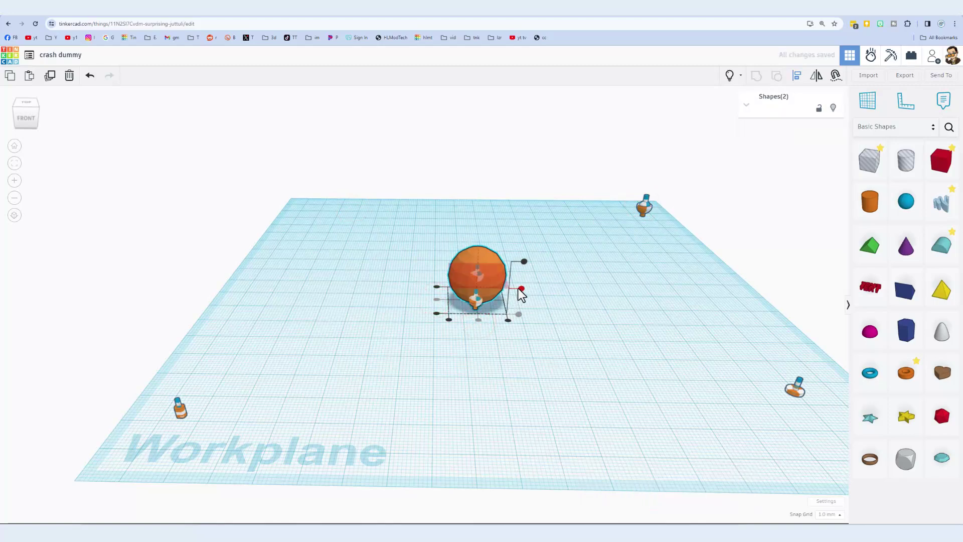
pyautogui.click(519, 289)
# Raise the sphere and its connector together above the workplane
pyautogui.click(503, 197)
pyautogui.moveTo(532, 209); pyautogui.dragTo(420, 331)
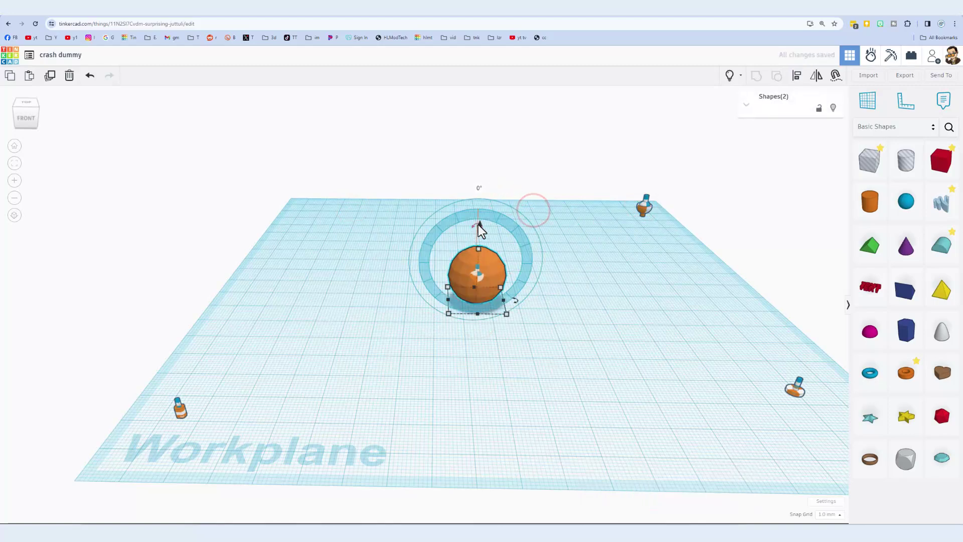
pyautogui.moveTo(478, 224); pyautogui.dragTo(475, 171)
pyautogui.click(482, 309)
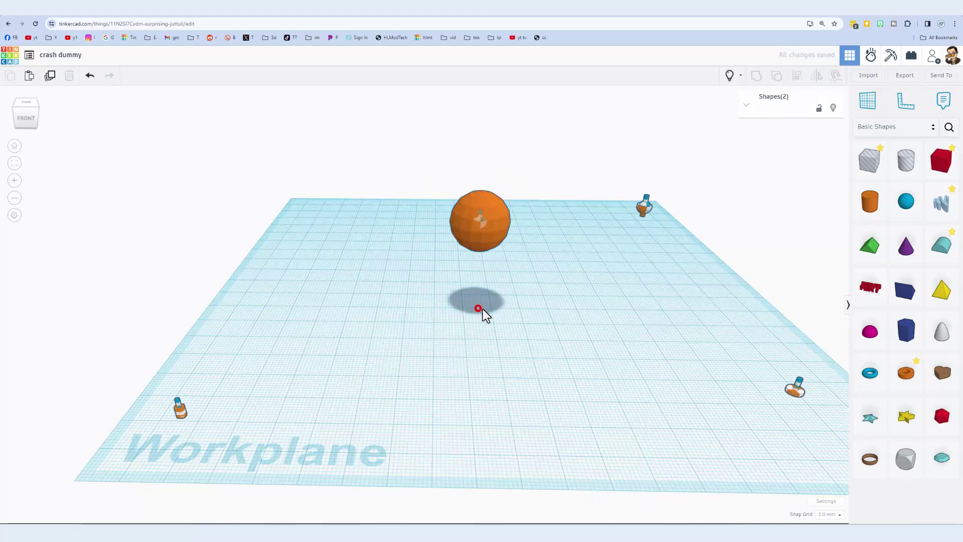
pyautogui.moveTo(482, 309)
pyautogui.mouseDown(button='right')
pyautogui.moveTo(444, 294)
pyautogui.moveTo(419, 151)
pyautogui.mouseUp(button='right')
pyautogui.moveTo(419, 151); pyautogui.dragTo(533, 260)
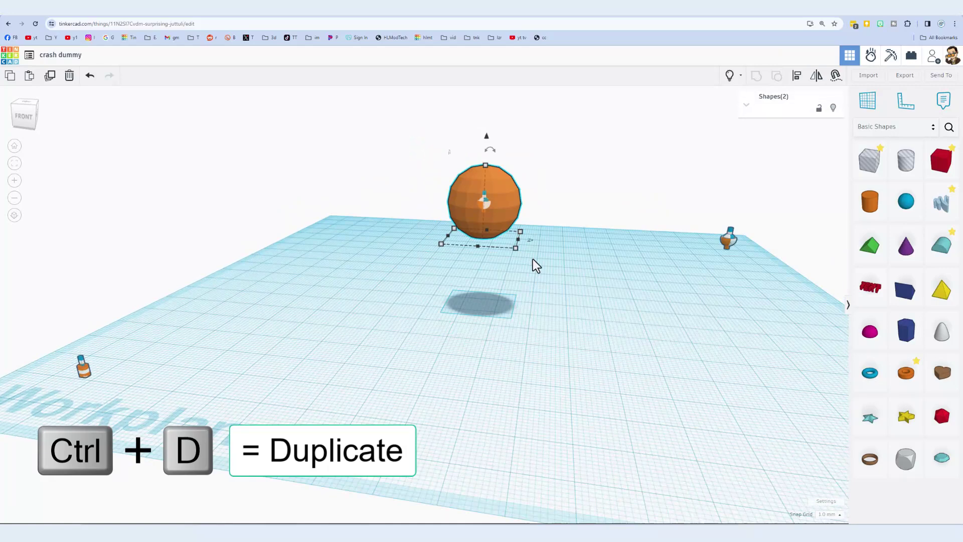
# Duplicate the sphere and connector, lift the copy on top, and shrink it to 13
pyautogui.hotkey('ctrl', 'd')
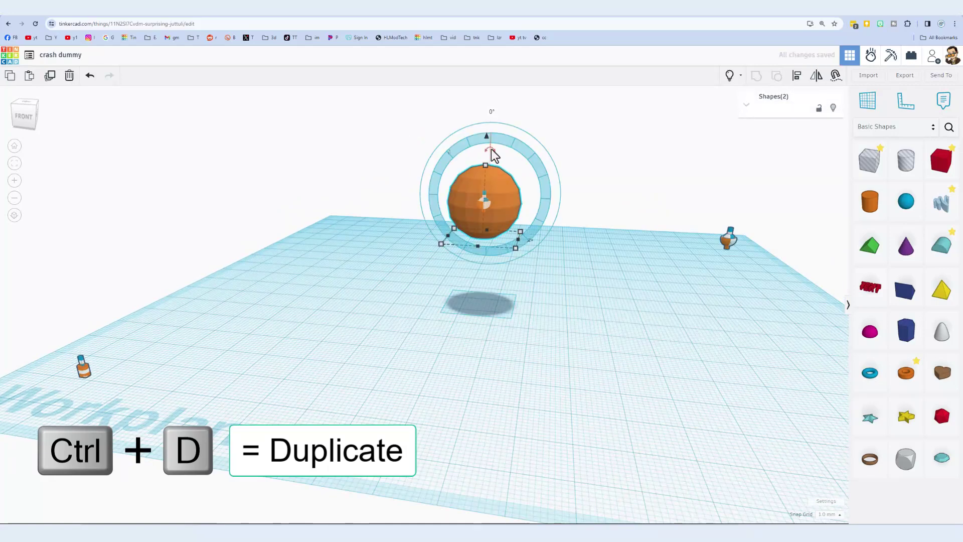
pyautogui.moveTo(486, 136); pyautogui.dragTo(503, 57)
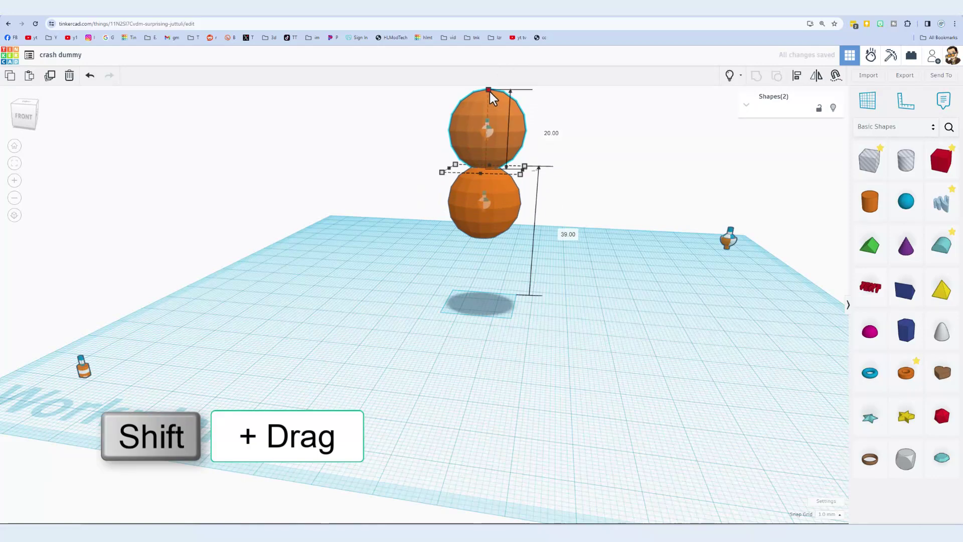
pyautogui.keyDown('shift'); pyautogui.moveTo(491, 92); pyautogui.dragTo(497, 128); pyautogui.keyUp('shift')
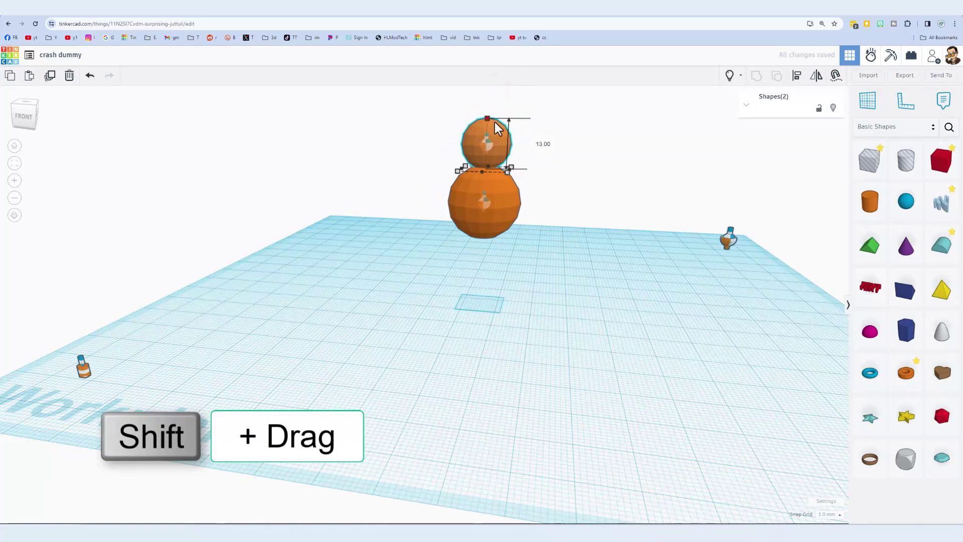
pyautogui.click(563, 179)
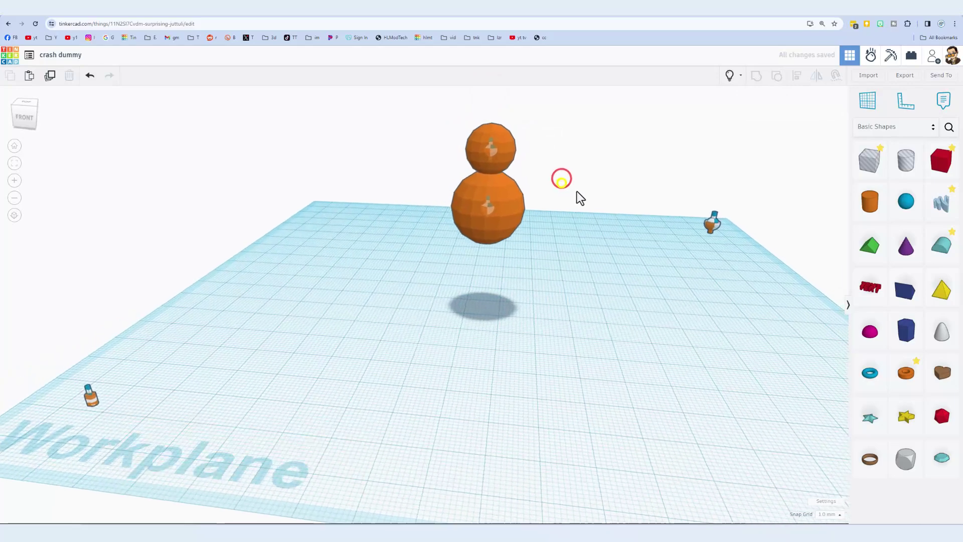
# Link the head sphere's connector to the body sphere
pyautogui.click(491, 155)
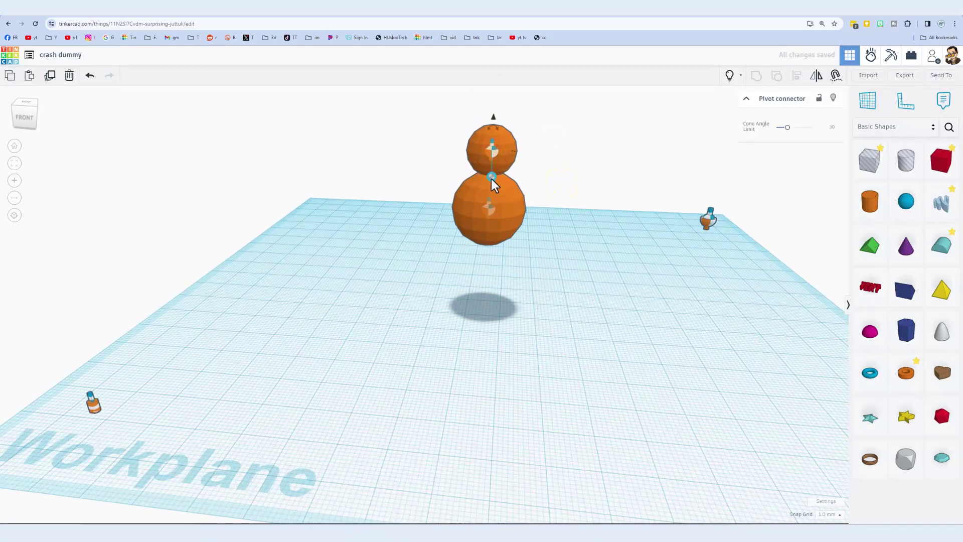
pyautogui.click(492, 179)
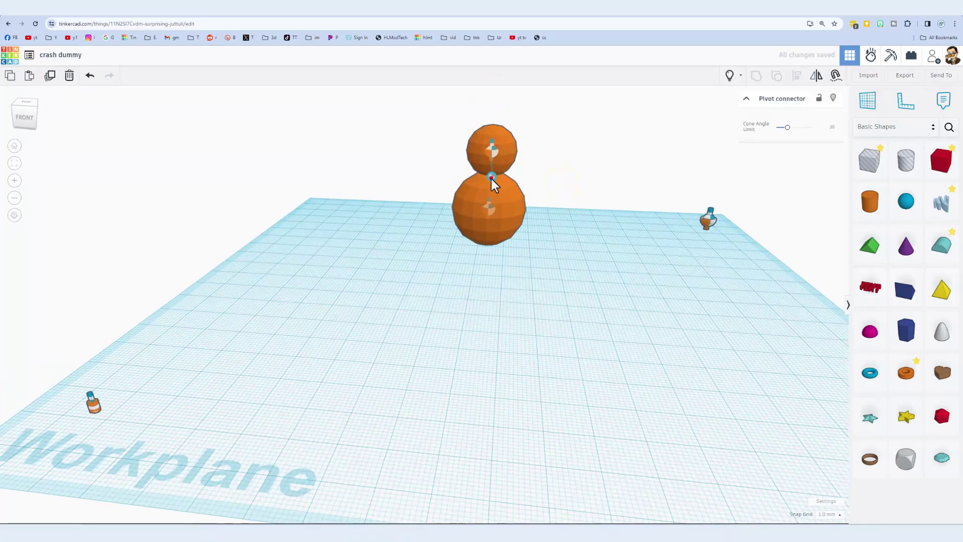
pyautogui.click(487, 232)
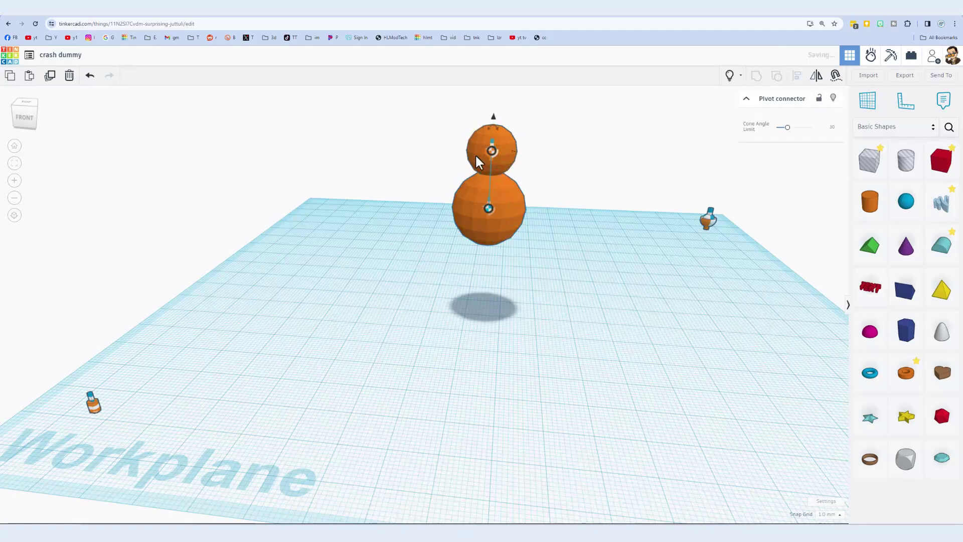
pyautogui.moveTo(561, 215); pyautogui.dragTo(463, 216, button='right')
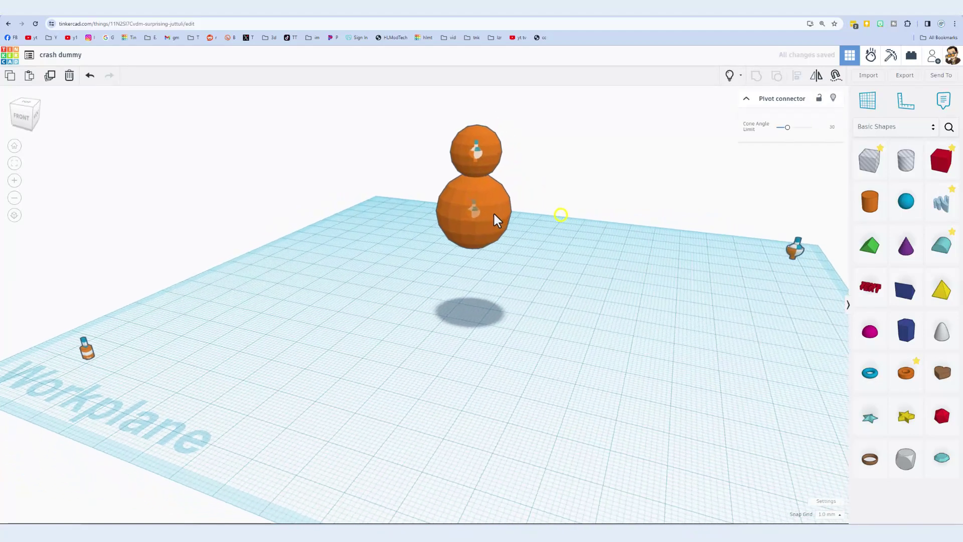
# Add a pivot connector on the body sphere and link it to the head
pyautogui.click(465, 219)
pyautogui.click(466, 212)
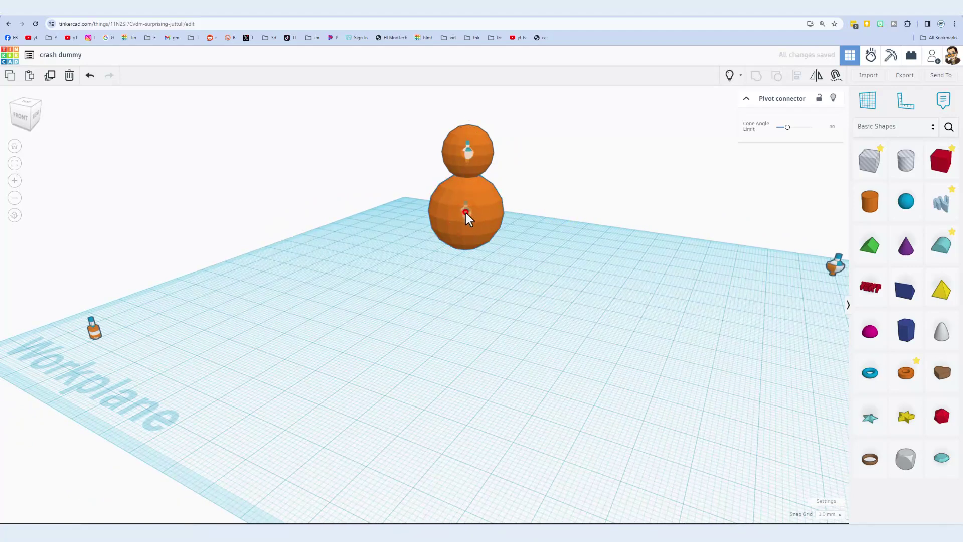
pyautogui.click(466, 234)
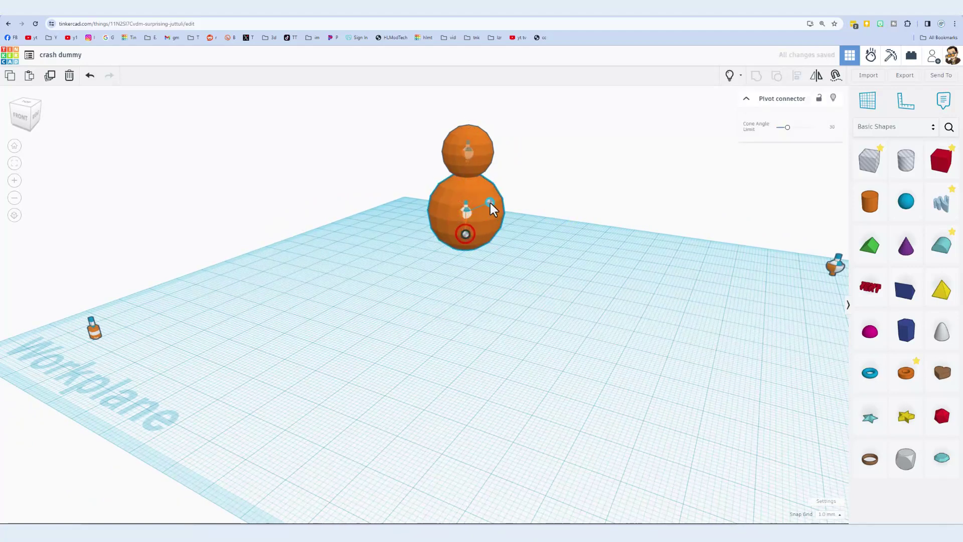
pyautogui.click(466, 139)
pyautogui.click(449, 218)
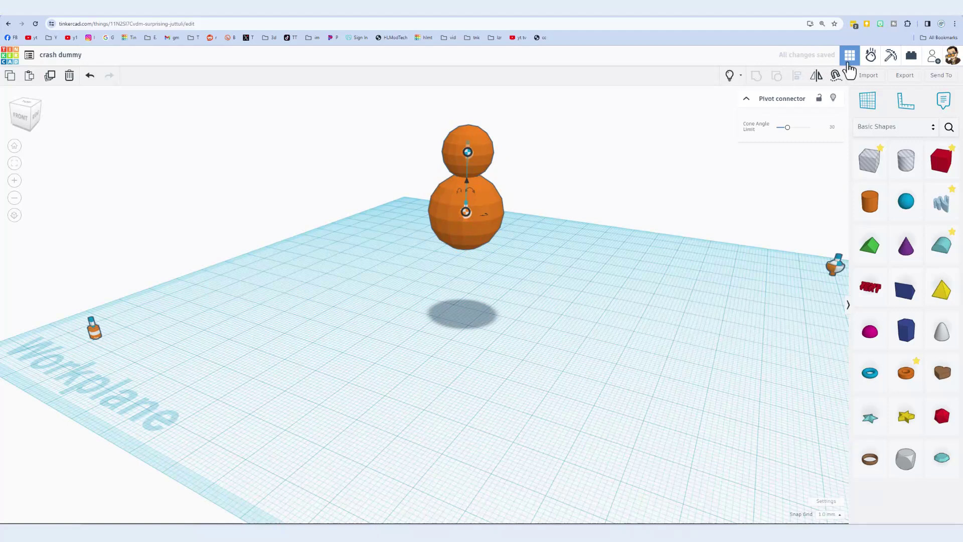
# Run the physics simulation of the two-ball figure, then reset it
pyautogui.click(871, 54)
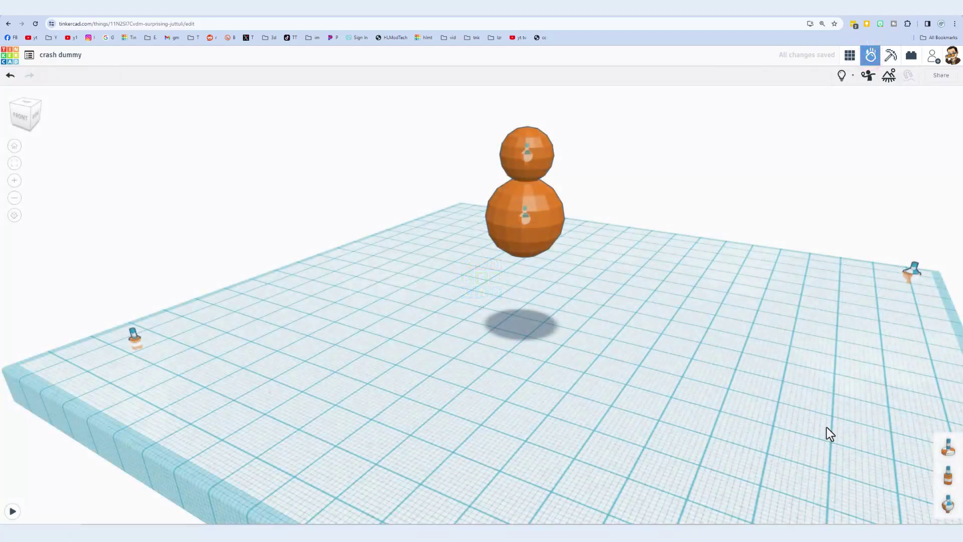
pyautogui.click(17, 512)
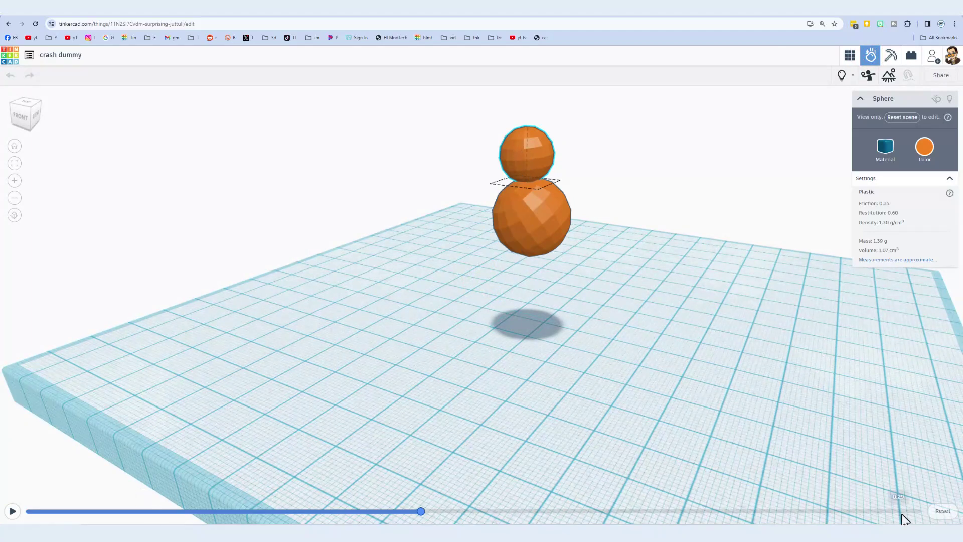
pyautogui.click(941, 511)
pyautogui.click(527, 156)
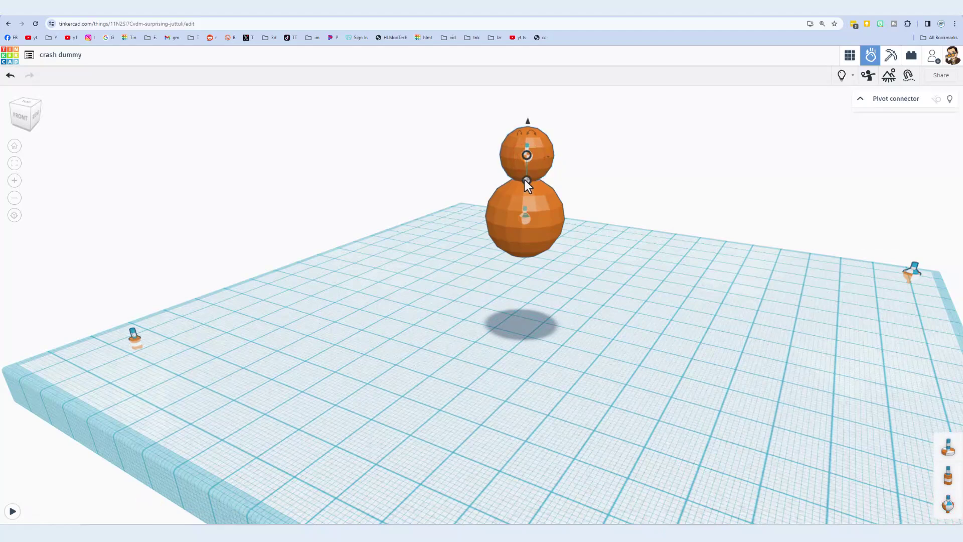
# Relink the head's pivot connector to the body, rerun the simulation, and reset
pyautogui.click(524, 184)
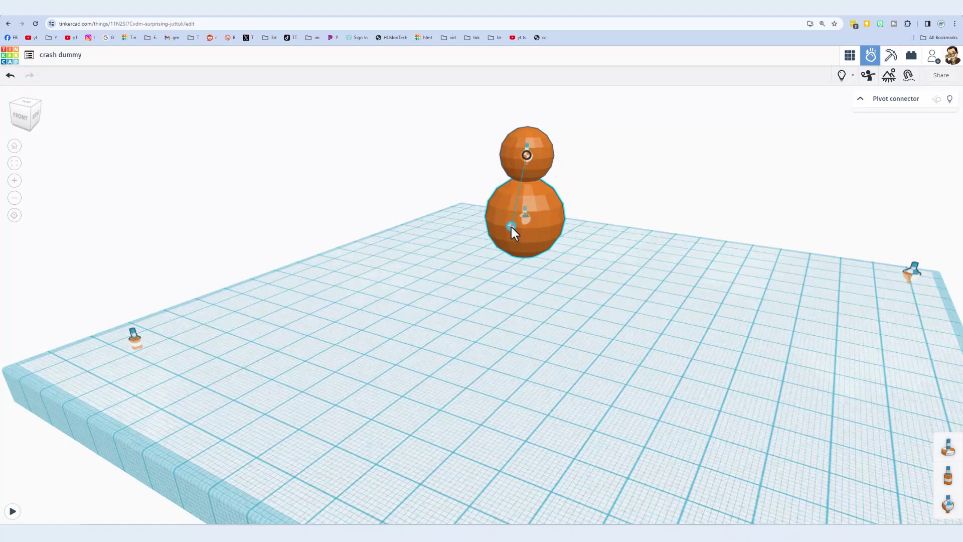
pyautogui.click(512, 226)
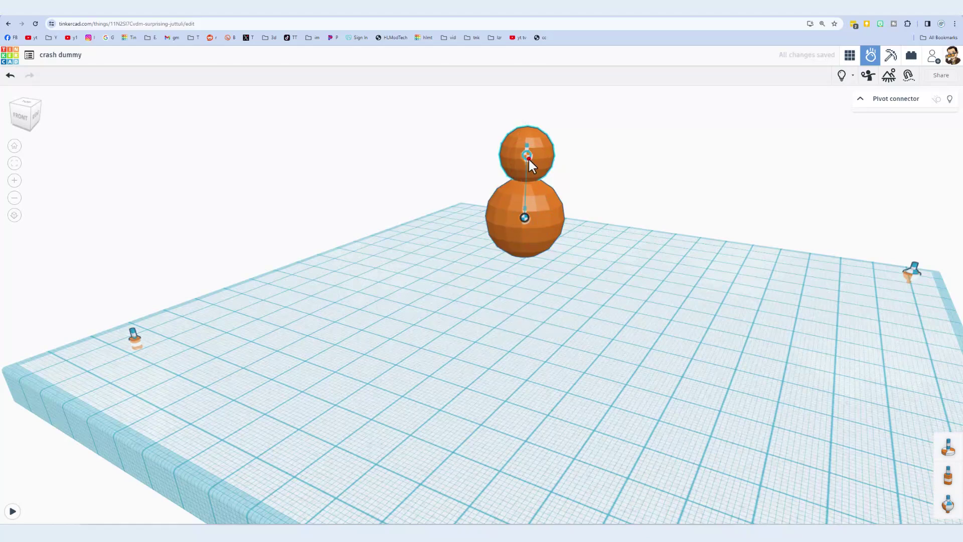
pyautogui.click(515, 156)
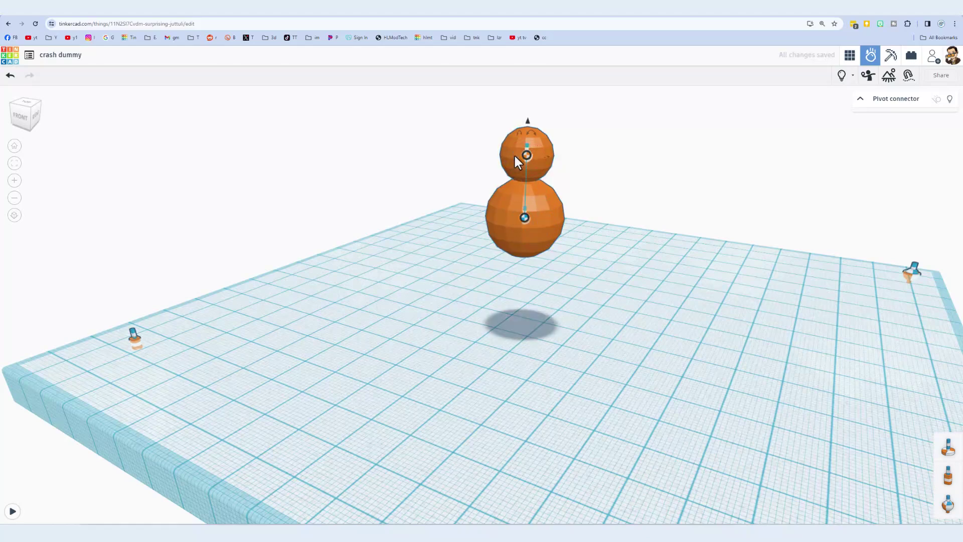
pyautogui.click(10, 511)
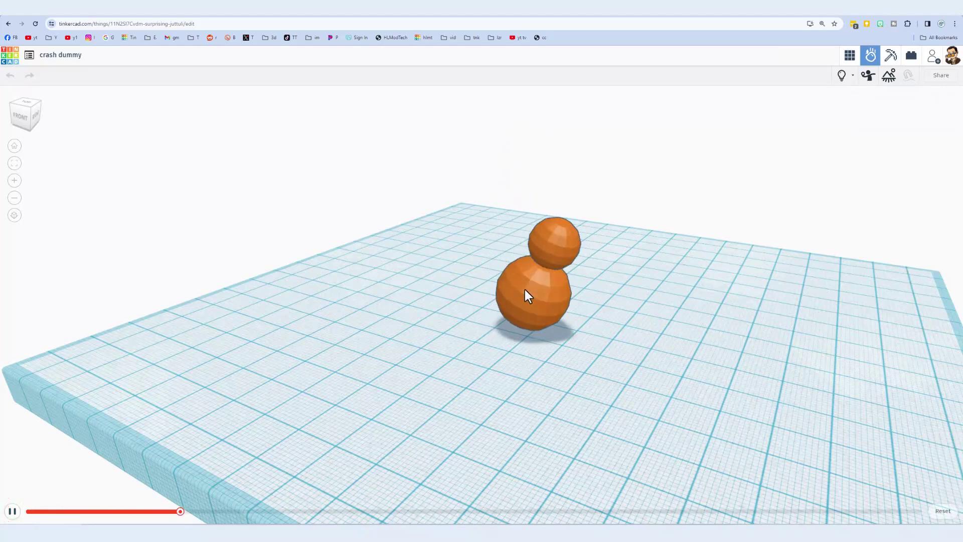
pyautogui.click(12, 512)
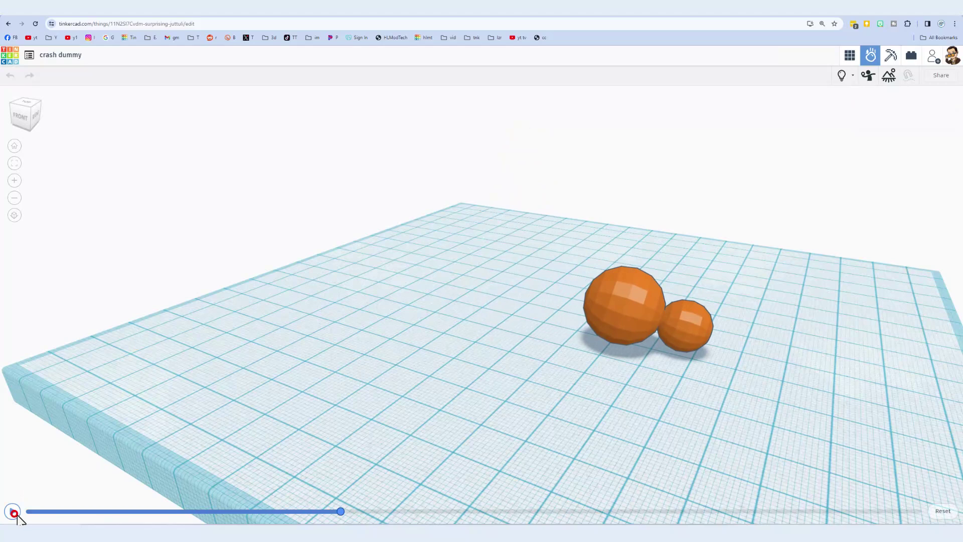
pyautogui.click(941, 512)
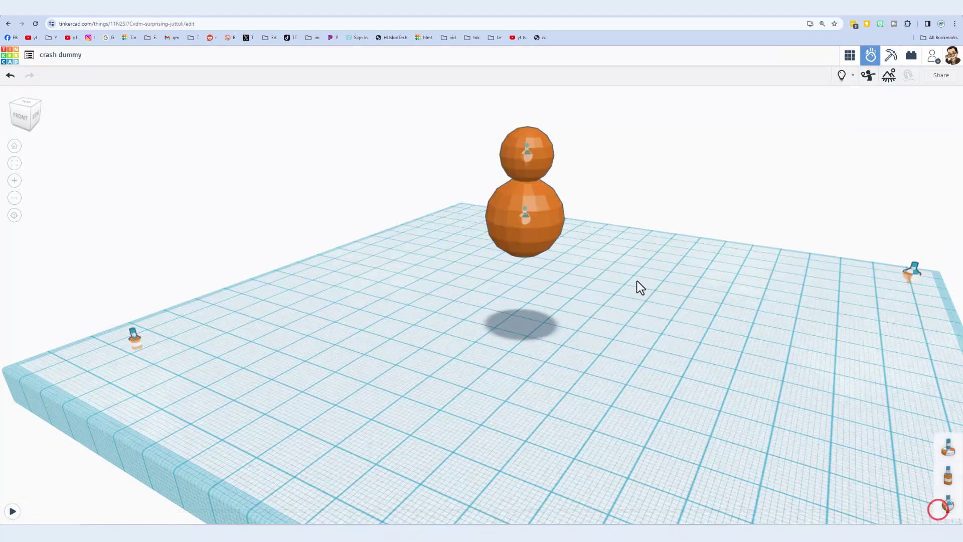
# Back in the 3D editor, duplicate the head sphere and shrink the copy small
pyautogui.click(849, 57)
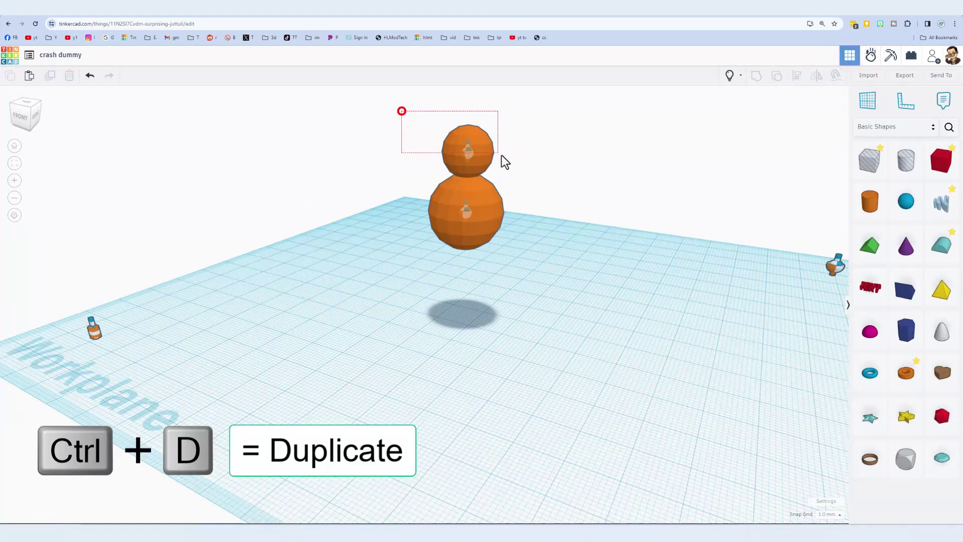
pyautogui.moveTo(502, 155); pyautogui.dragTo(512, 160)
pyautogui.hotkey('ctrl', 'd')
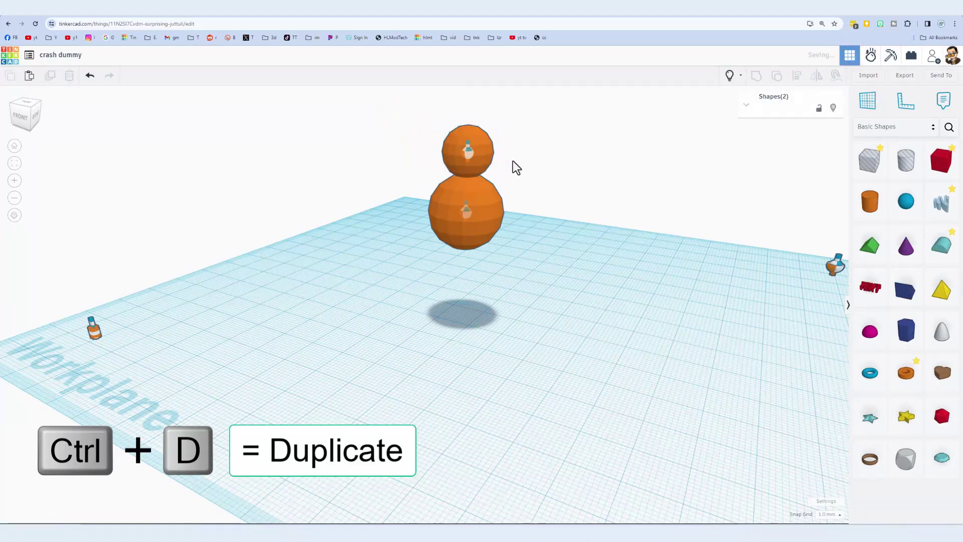
pyautogui.press('Down')
pyautogui.press('Down')
pyautogui.press('Down')
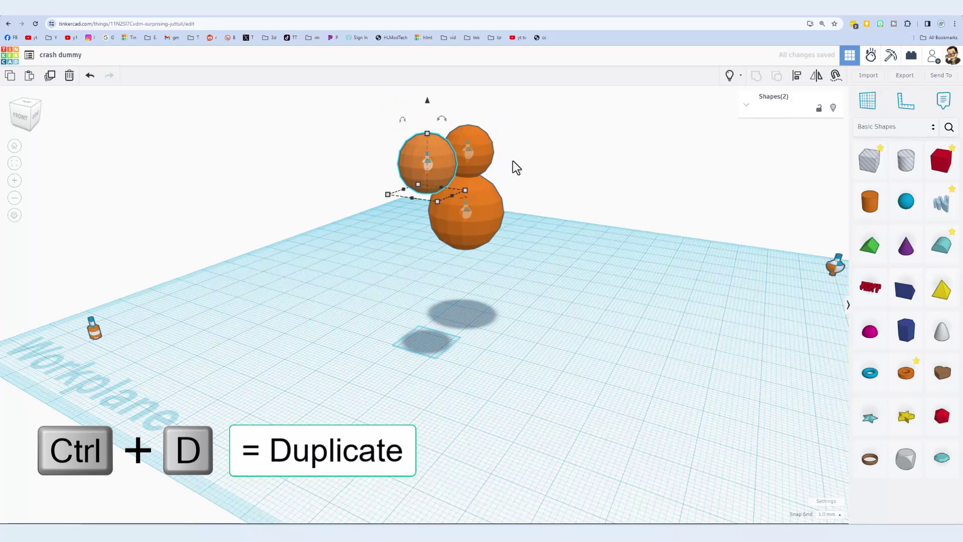
pyautogui.moveTo(513, 160); pyautogui.dragTo(344, 247, button='right')
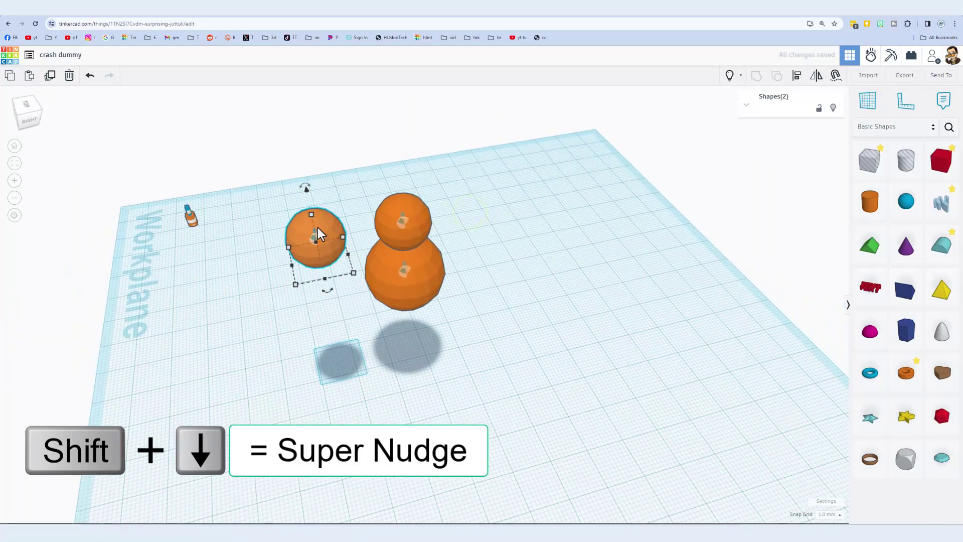
pyautogui.keyDown('shift'); pyautogui.moveTo(312, 219); pyautogui.dragTo(318, 238); pyautogui.keyUp('shift')
pyautogui.scroll(1, 319, 271)
# Rotate the small sphere -90° and stretch it into a flat ellipsoid
pyautogui.moveTo(319, 272)
pyautogui.mouseDown(button='right')
pyautogui.moveTo(304, 211)
pyautogui.moveTo(318, 224)
pyautogui.mouseUp(button='right')
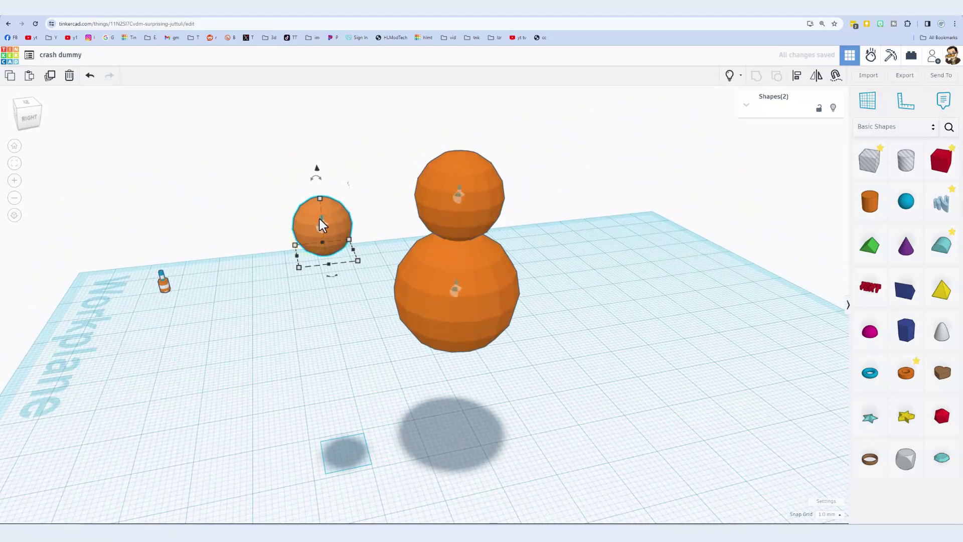
pyautogui.moveTo(319, 184); pyautogui.dragTo(353, 218)
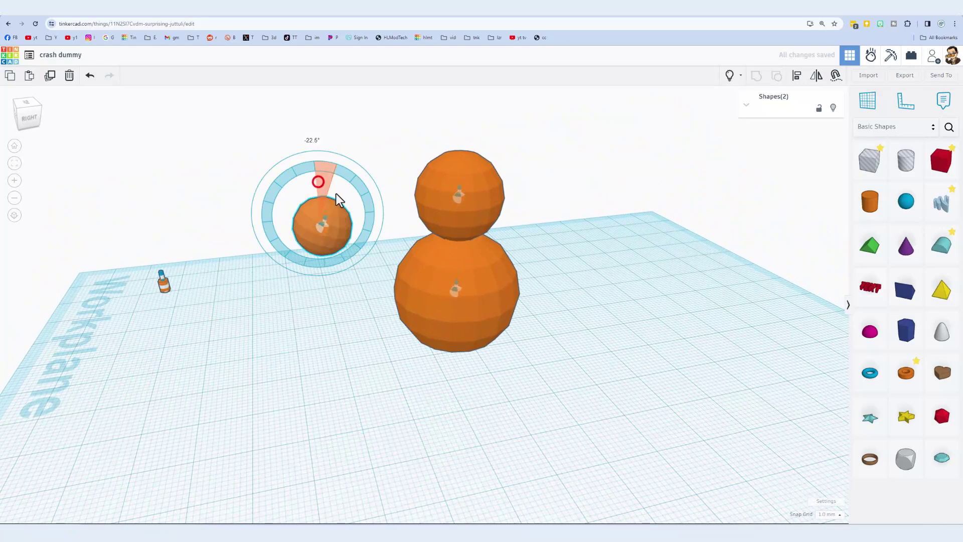
pyautogui.click(343, 298)
pyautogui.moveTo(265, 200)
pyautogui.mouseDown()
pyautogui.moveTo(331, 267)
pyautogui.moveTo(231, 254)
pyautogui.mouseUp()
pyautogui.moveTo(230, 254); pyautogui.dragTo(417, 299, button='right')
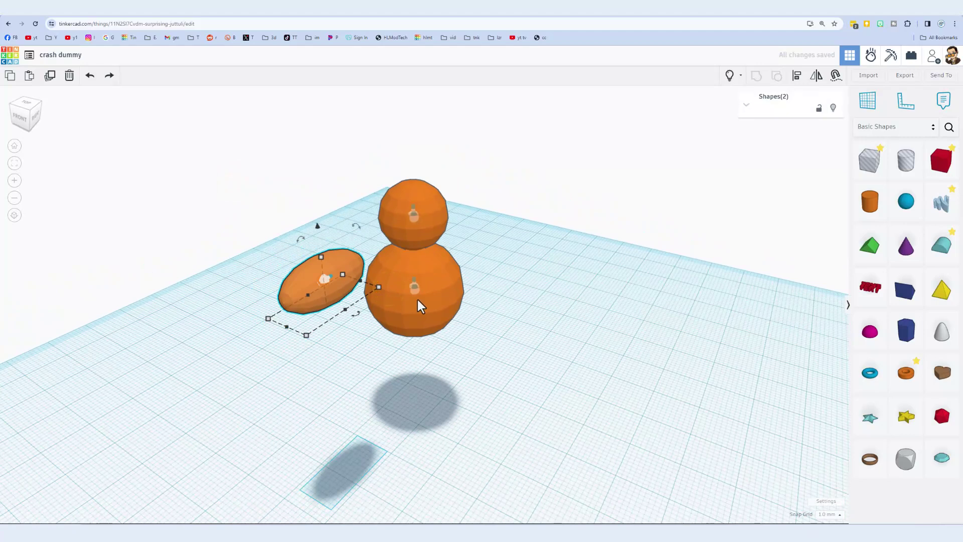
# Nudge the ellipsoid against the body sphere and link its pivot to the body
pyautogui.hotkey('ctrl', 'Down')
pyautogui.hotkey('ctrl', 'Down')
pyautogui.hotkey('ctrl', 'Down')
pyautogui.hotkey('ctrl', 'Down')
pyautogui.hotkey('ctrl', 'Down')
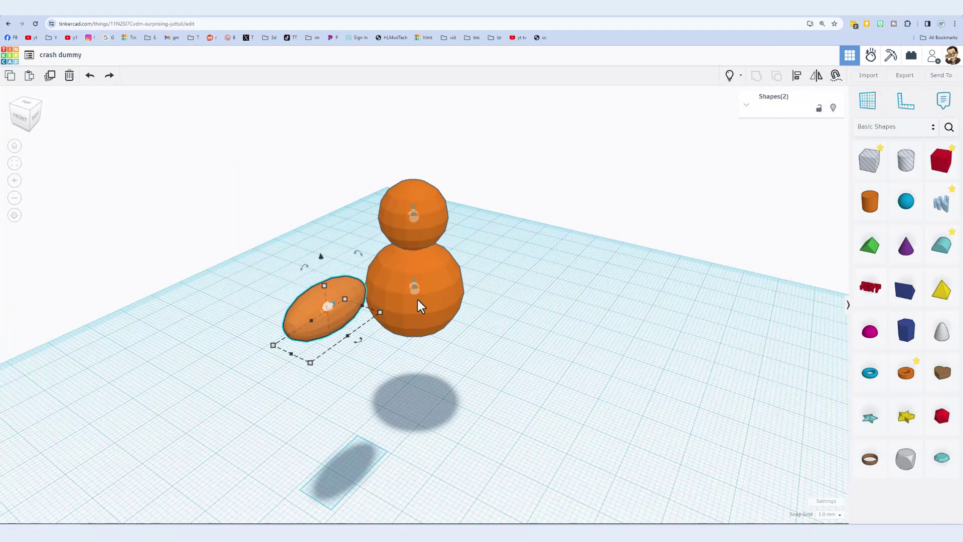
pyautogui.hotkey('ctrl', 'Down')
pyautogui.hotkey('ctrl', 'Down')
pyautogui.hotkey('ctrl', 'Down')
pyautogui.hotkey('ctrl', 'Down')
pyautogui.hotkey('ctrl', 'Down')
pyautogui.press('Up')
pyautogui.press('Up')
pyautogui.press('Up')
pyautogui.press('Left')
pyautogui.press('Left')
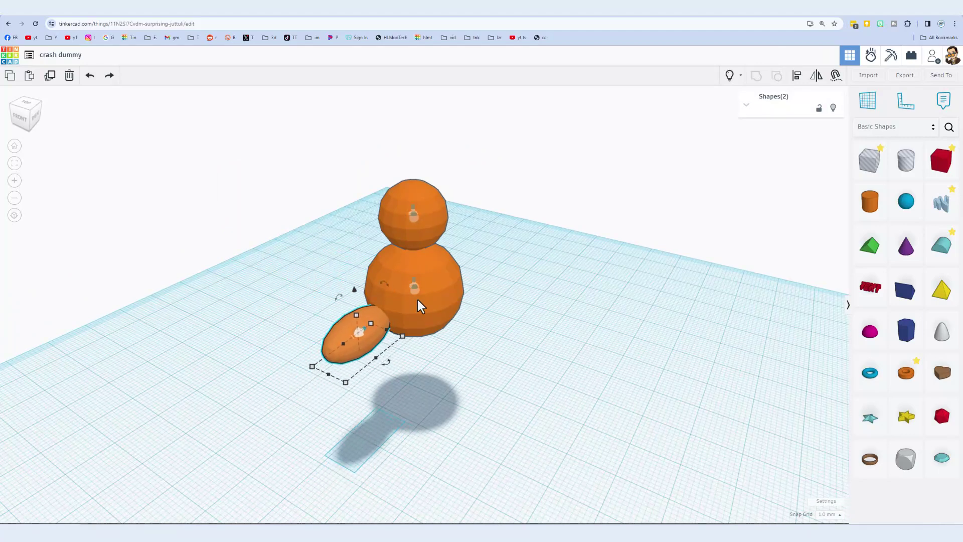
pyautogui.press('Left')
pyautogui.press('Left')
pyautogui.press('Left')
pyautogui.press('Left')
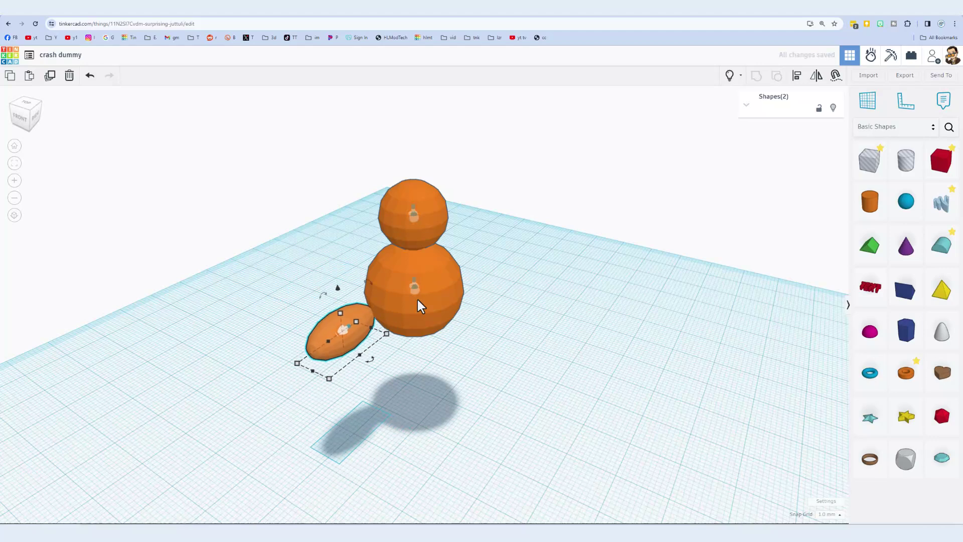
pyautogui.press('Left')
pyautogui.press('Down')
pyautogui.press('Down')
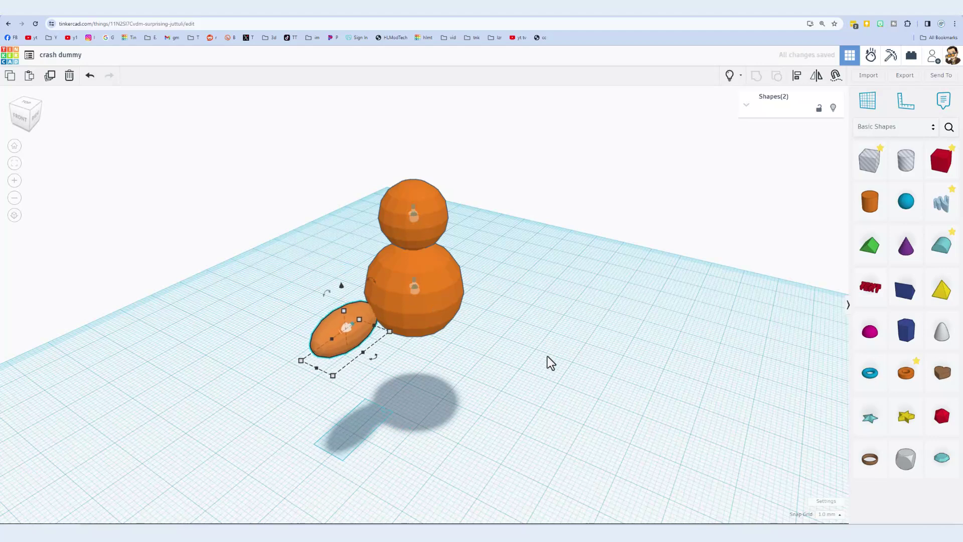
pyautogui.moveTo(532, 350); pyautogui.dragTo(561, 369, button='right')
pyautogui.press('Left')
pyautogui.press('Left')
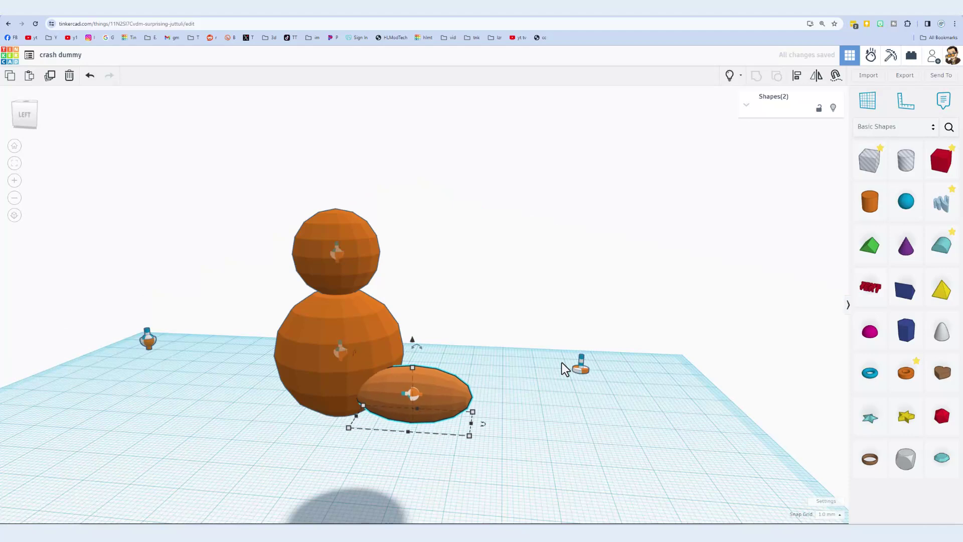
pyautogui.press('Down')
pyautogui.press('Down')
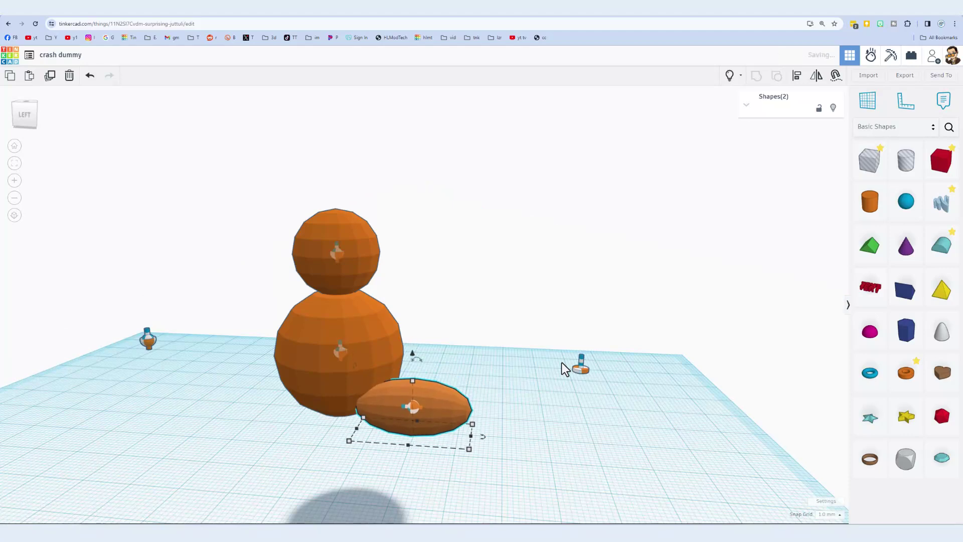
pyautogui.click(409, 407)
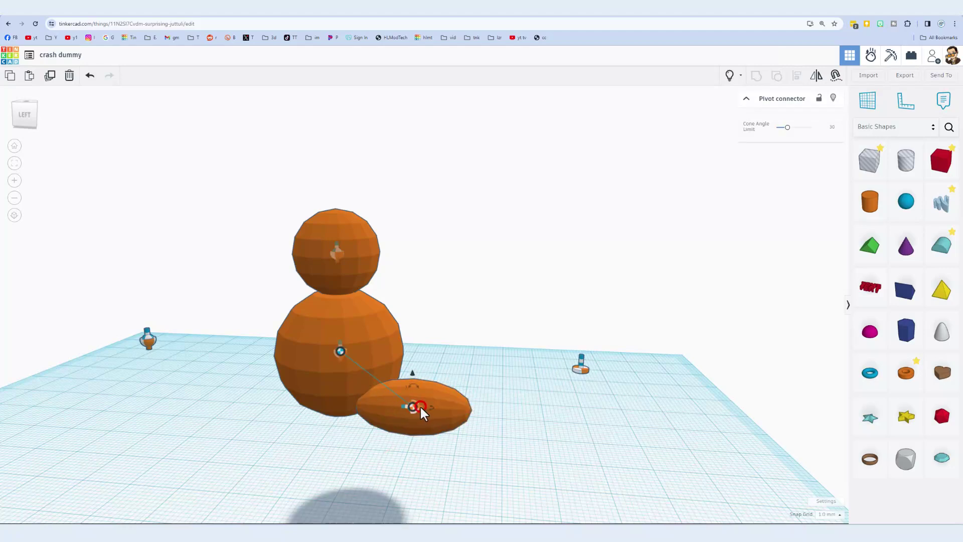
# Duplicate the leg ellipsoid and nudge the copy right, beside the original
pyautogui.moveTo(420, 405)
pyautogui.mouseDown(button='right')
pyautogui.moveTo(419, 415)
pyautogui.moveTo(400, 406)
pyautogui.mouseUp(button='right')
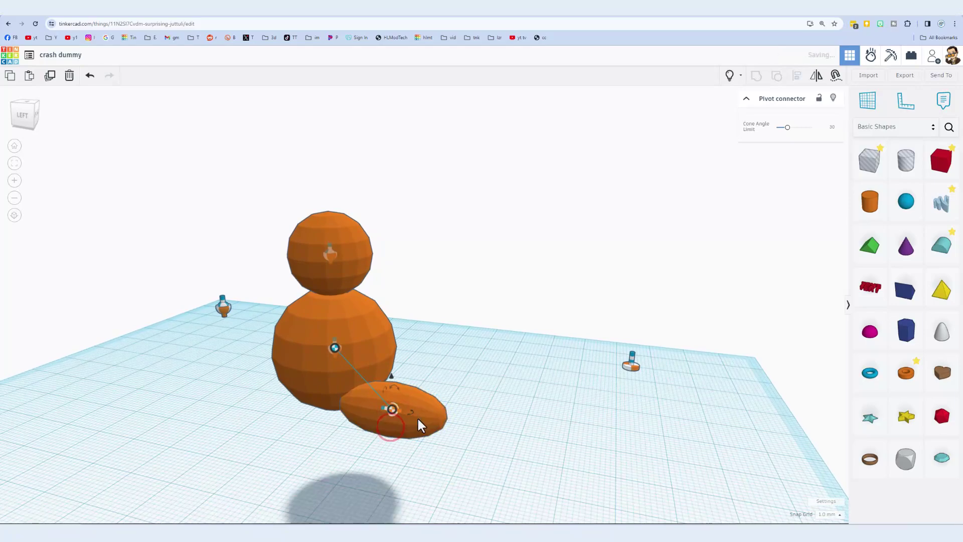
pyautogui.moveTo(497, 394)
pyautogui.mouseDown(button='right')
pyautogui.moveTo(285, 383)
pyautogui.moveTo(279, 348)
pyautogui.mouseUp(button='right')
pyautogui.moveTo(285, 329); pyautogui.dragTo(351, 389)
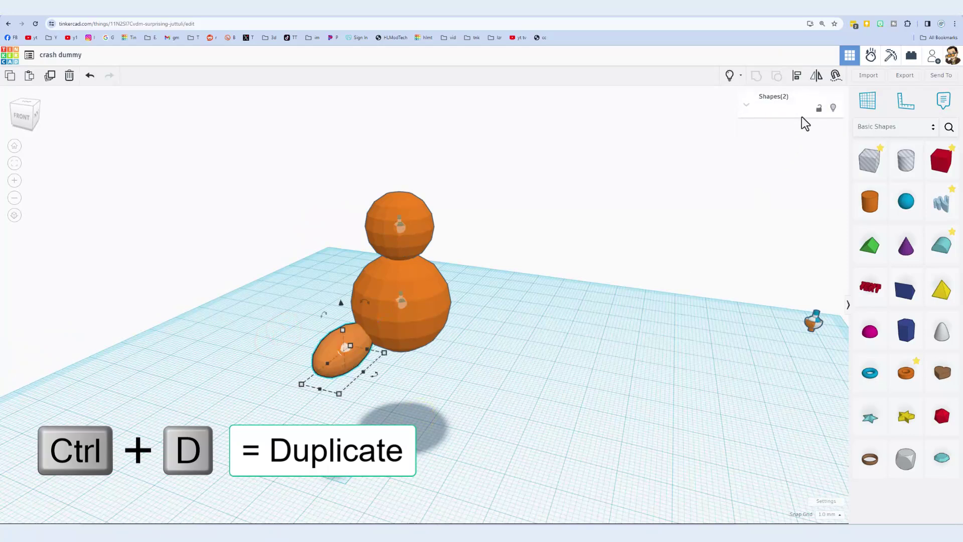
pyautogui.hotkey('ctrl', 'd')
pyautogui.hotkey('shift', 'Right')
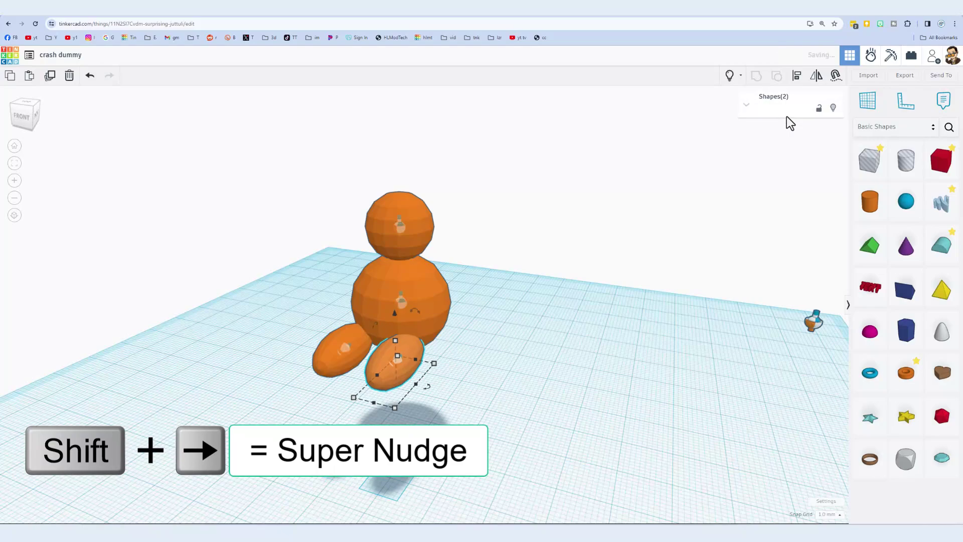
pyautogui.moveTo(648, 171)
pyautogui.mouseDown(button='right')
pyautogui.moveTo(679, 223)
pyautogui.moveTo(652, 285)
pyautogui.moveTo(573, 318)
pyautogui.mouseUp(button='right')
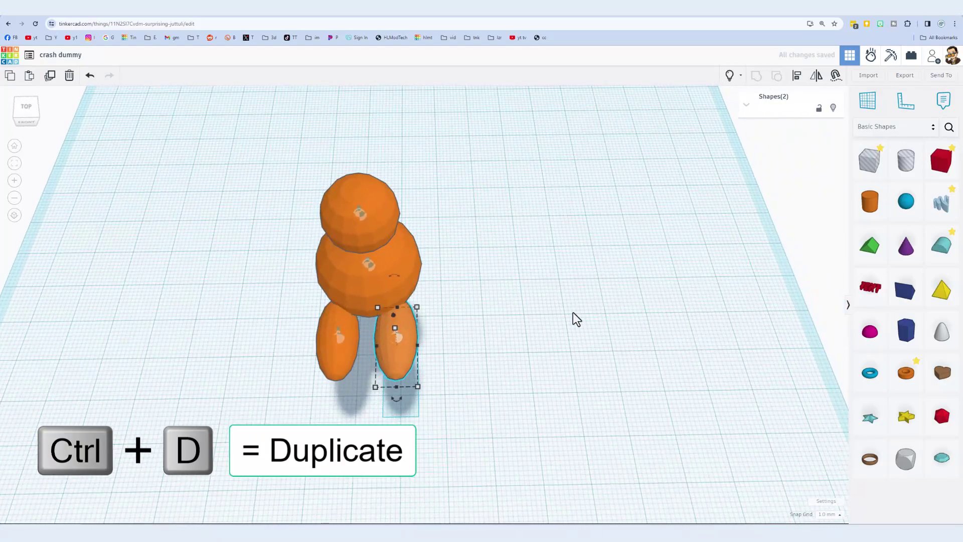
# Duplicate the leg and rotate the copy -90° so it lies horizontally
pyautogui.hotkey('ctrl', 'd')
pyautogui.hotkey('shift', 'Right')
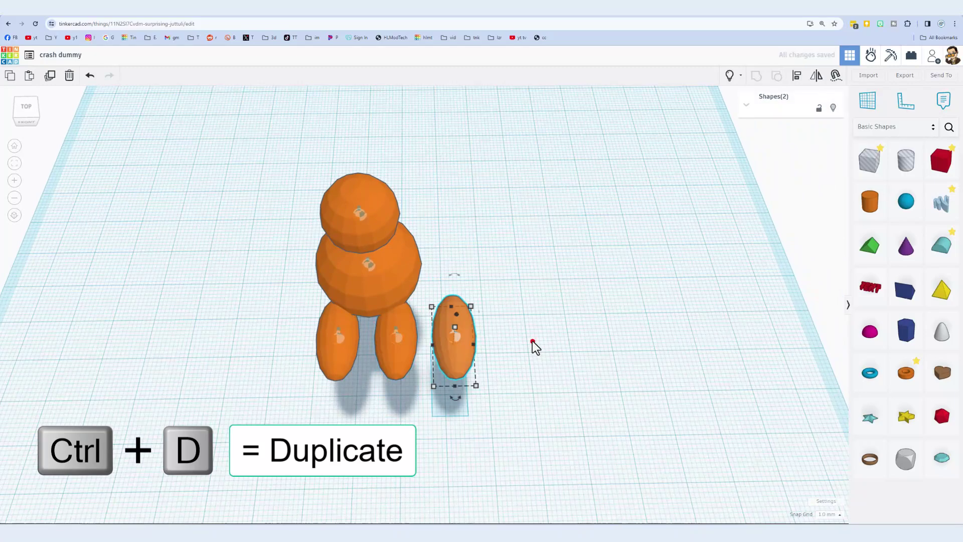
pyautogui.click(532, 341)
pyautogui.click(449, 368)
pyautogui.moveTo(454, 397)
pyautogui.mouseDown()
pyautogui.moveTo(475, 400)
pyautogui.moveTo(508, 353)
pyautogui.mouseUp()
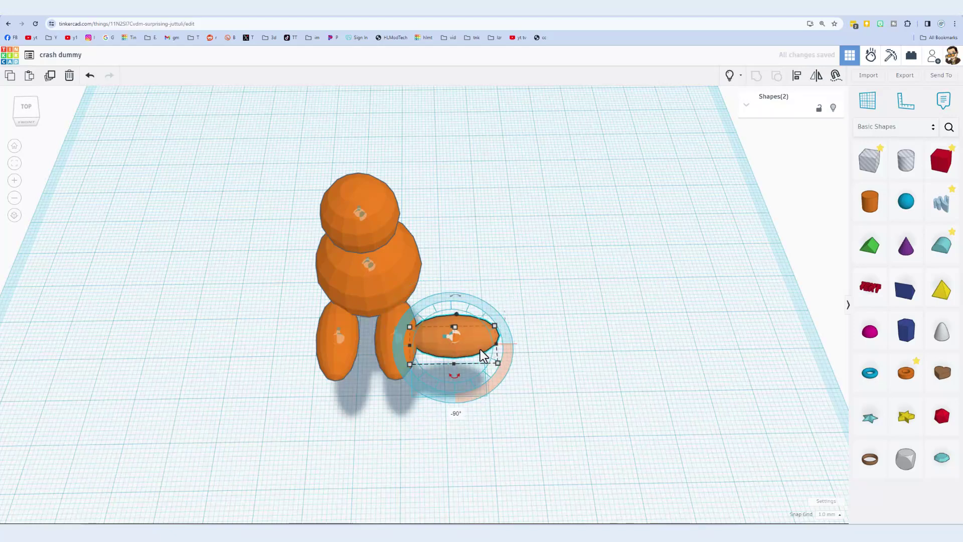
# Place the horizontal ellipsoid against the torso as the first arm, then duplicate it
pyautogui.moveTo(480, 349); pyautogui.dragTo(460, 339, button='right')
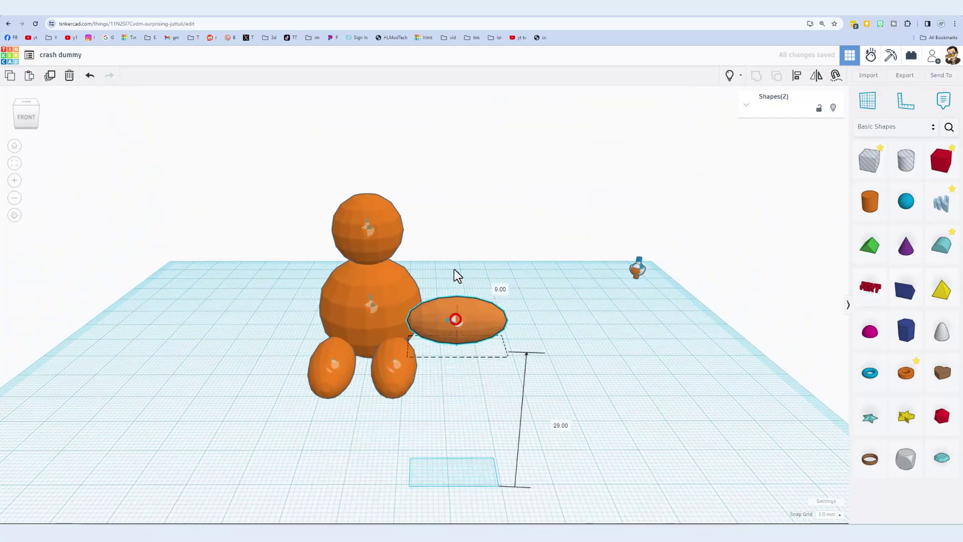
pyautogui.moveTo(456, 254); pyautogui.dragTo(403, 424, button='right')
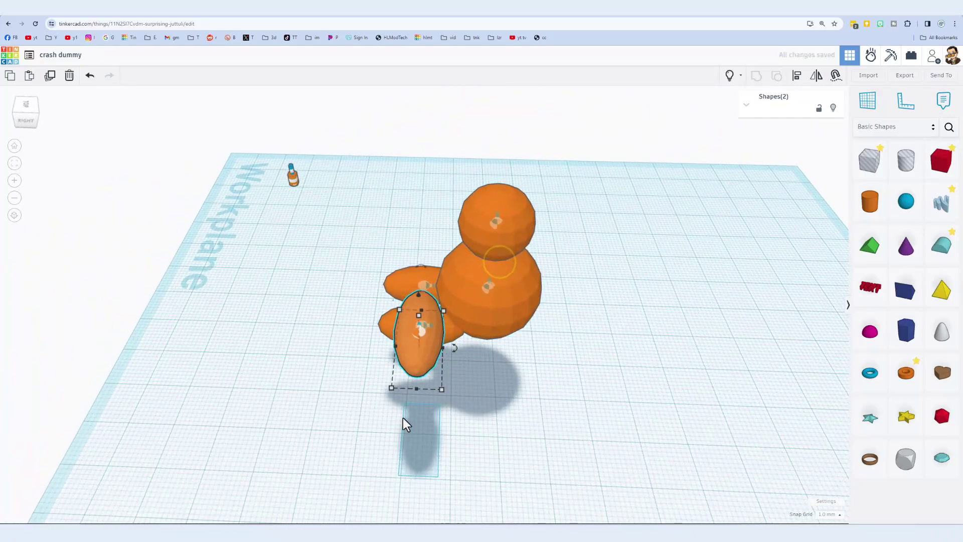
pyautogui.moveTo(399, 360); pyautogui.dragTo(497, 354)
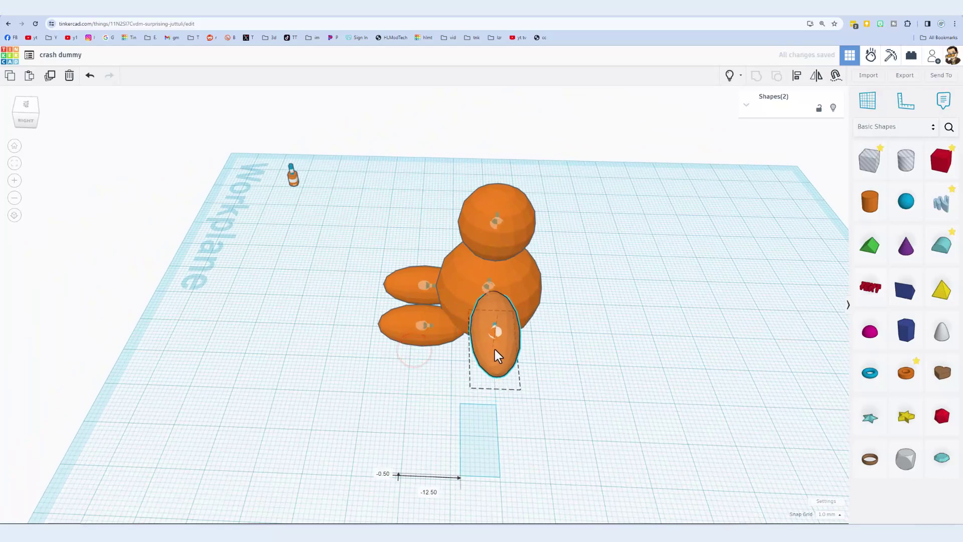
pyautogui.moveTo(369, 396)
pyautogui.mouseDown(button='right')
pyautogui.moveTo(680, 354)
pyautogui.moveTo(552, 370)
pyautogui.moveTo(516, 369)
pyautogui.moveTo(518, 357)
pyautogui.mouseUp(button='right')
pyautogui.click(517, 277)
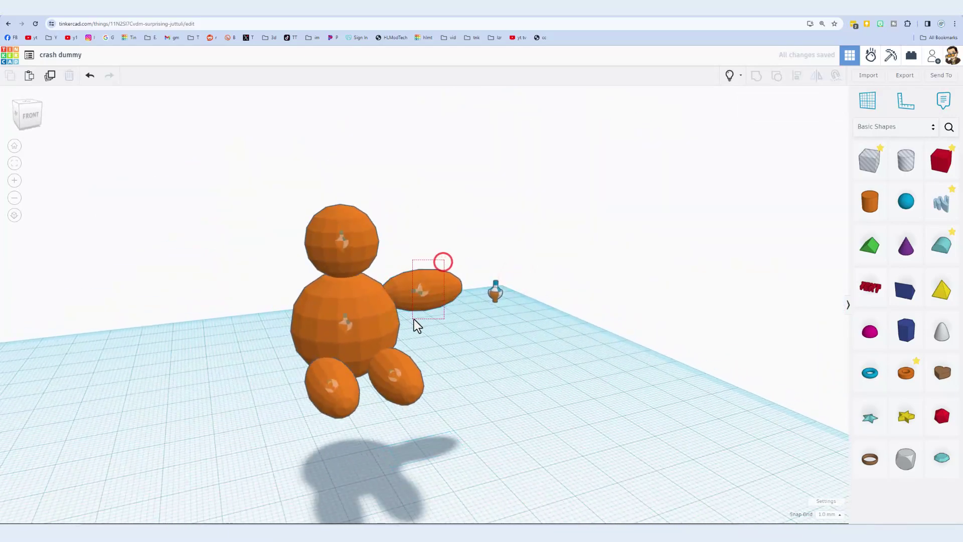
pyautogui.moveTo(413, 318); pyautogui.dragTo(418, 319)
pyautogui.hotkey('ctrl', 'd')
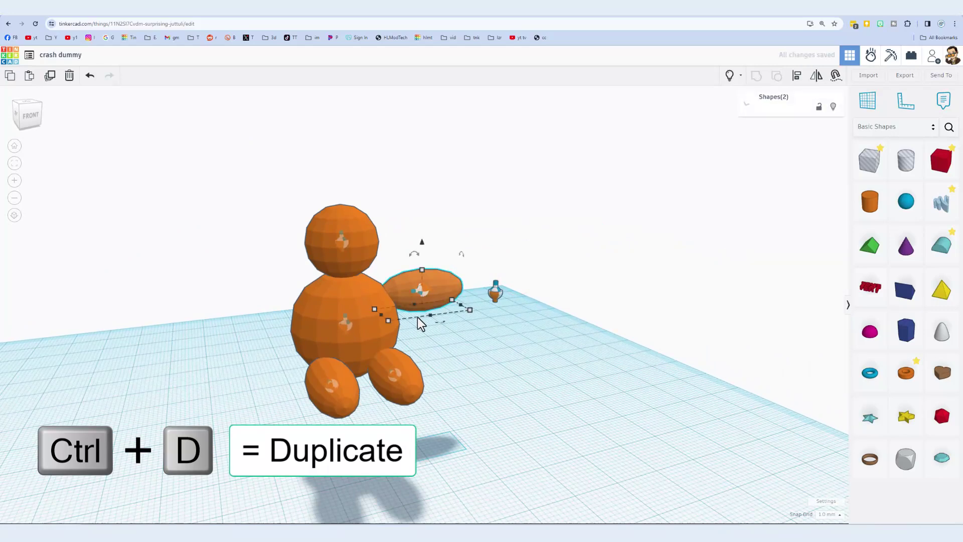
# Shift the arm copy to the torso's opposite side and mirror it
pyautogui.hotkey('shift', 'Left')
pyautogui.hotkey('shift', 'Left')
pyautogui.hotkey('shift', 'Left')
pyautogui.hotkey('shift', 'Left')
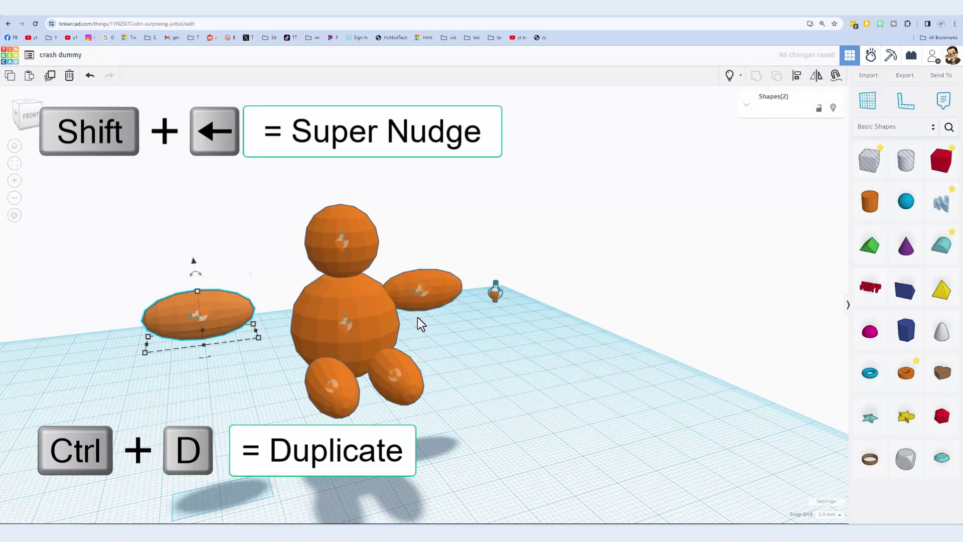
pyautogui.moveTo(731, 204); pyautogui.dragTo(732, 183, button='right')
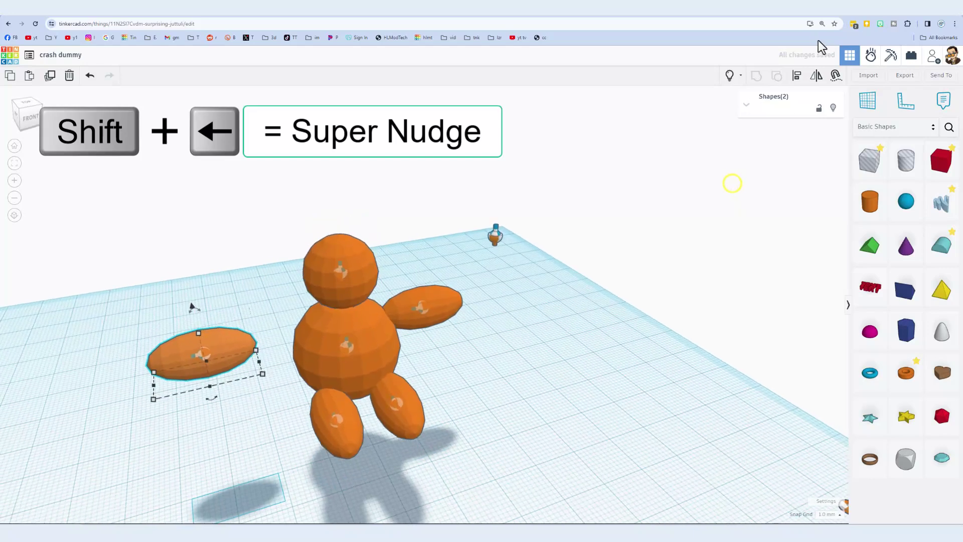
pyautogui.click(818, 75)
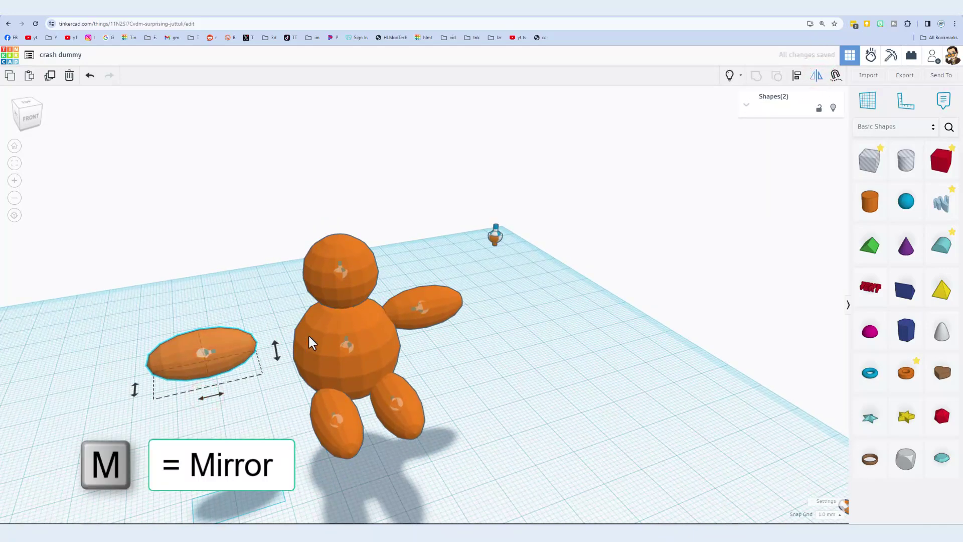
pyautogui.click(258, 425)
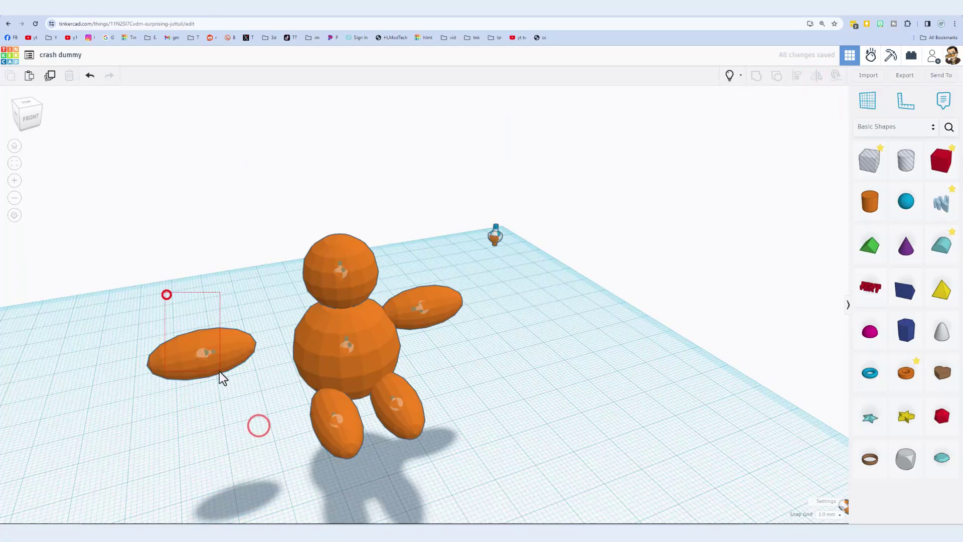
# Nudge the mirrored left arm against the torso and switch back to simulation
pyautogui.moveTo(221, 377); pyautogui.dragTo(223, 379)
pyautogui.hotkey('shift', 'Right')
pyautogui.hotkey('shift', 'Right')
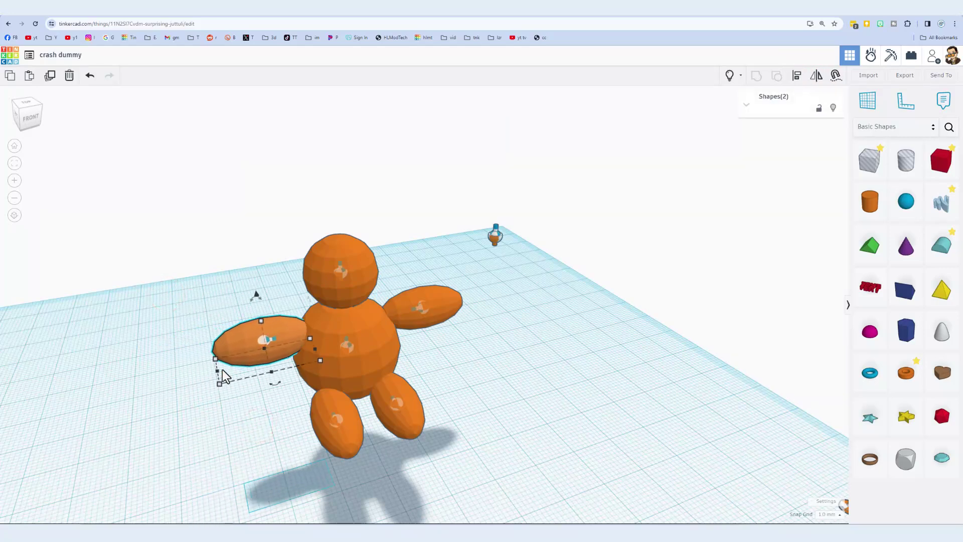
pyautogui.scroll(-2, 227, 354)
pyautogui.moveTo(518, 368)
pyautogui.mouseDown(button='right')
pyautogui.moveTo(406, 355)
pyautogui.moveTo(462, 351)
pyautogui.moveTo(464, 339)
pyautogui.moveTo(516, 355)
pyautogui.moveTo(466, 353)
pyautogui.moveTo(322, 312)
pyautogui.moveTo(428, 351)
pyautogui.moveTo(525, 366)
pyautogui.mouseUp(button='right')
pyautogui.click(418, 357)
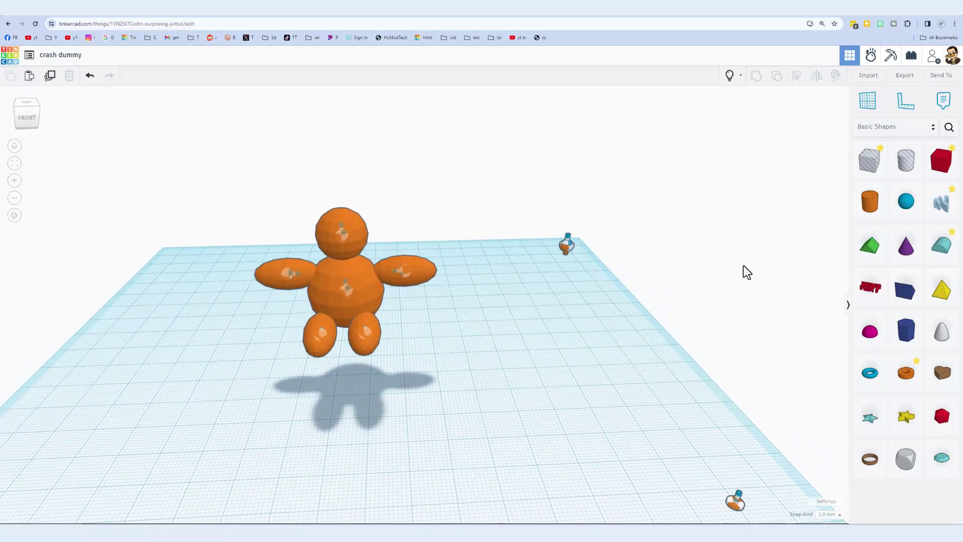
pyautogui.click(871, 58)
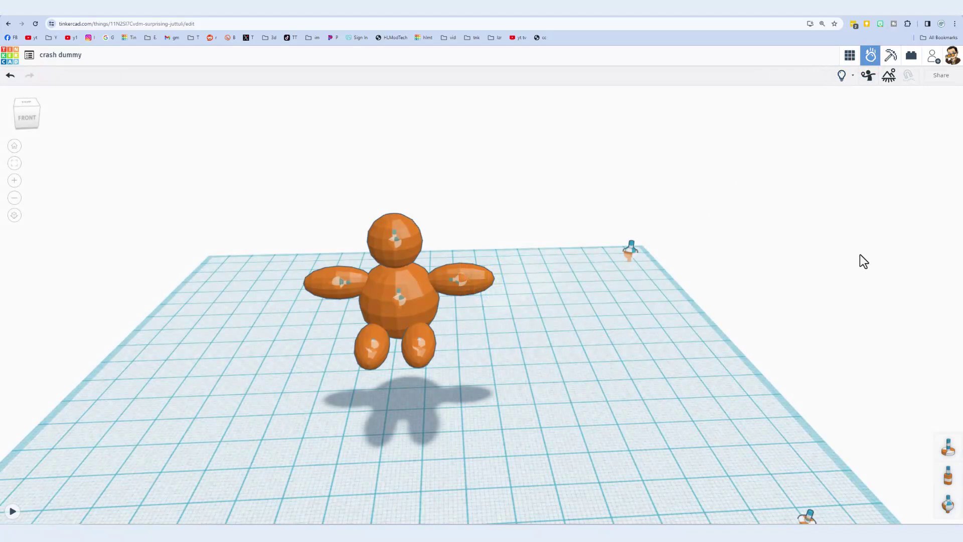
pyautogui.click(14, 512)
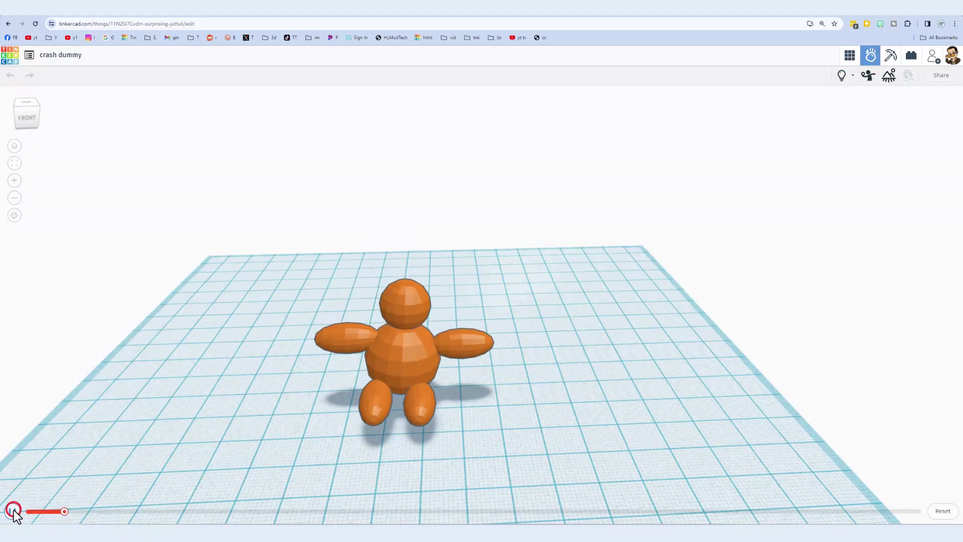
pyautogui.click(396, 368)
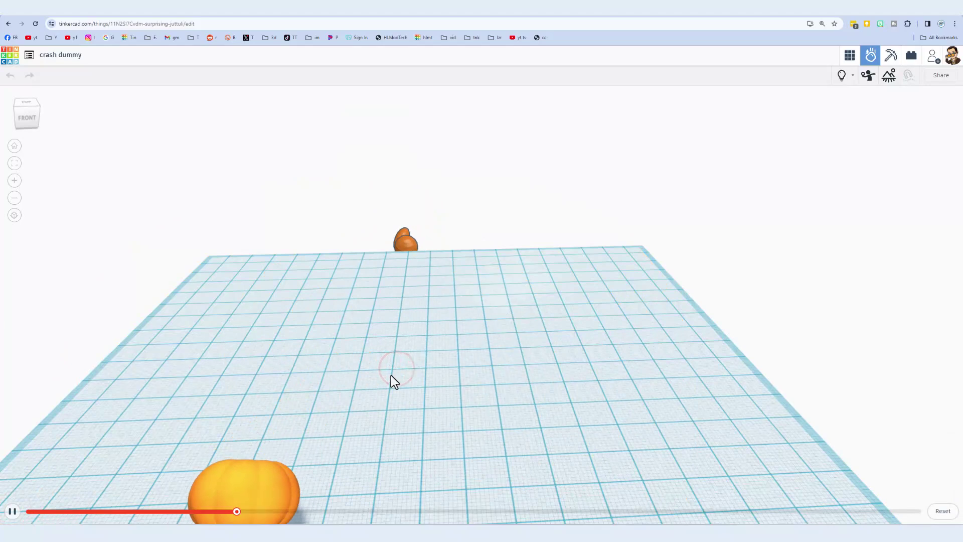
pyautogui.click(12, 513)
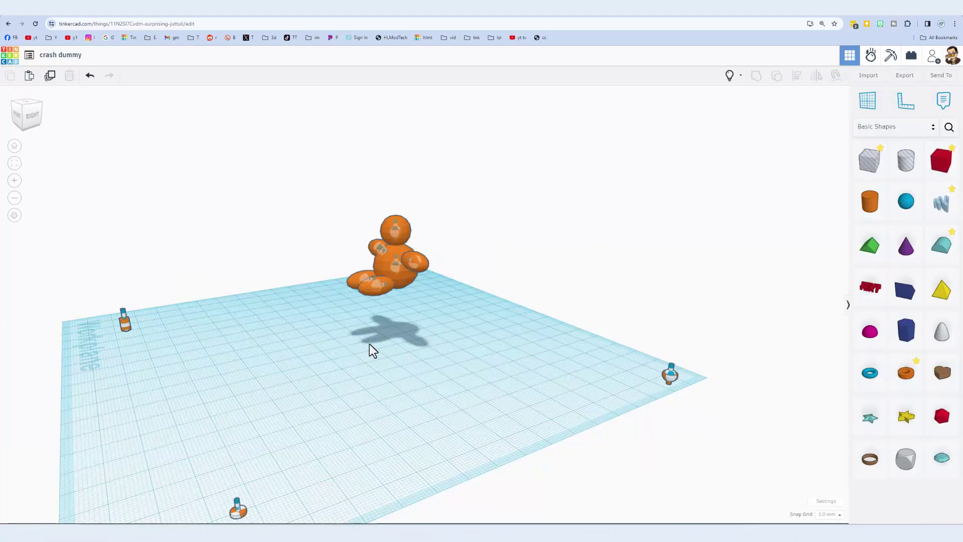
# Place a community Stairs shape, rotated a quarter turn, with 12 levels and width 80
pyautogui.click(946, 129)
pyautogui.write('stair')
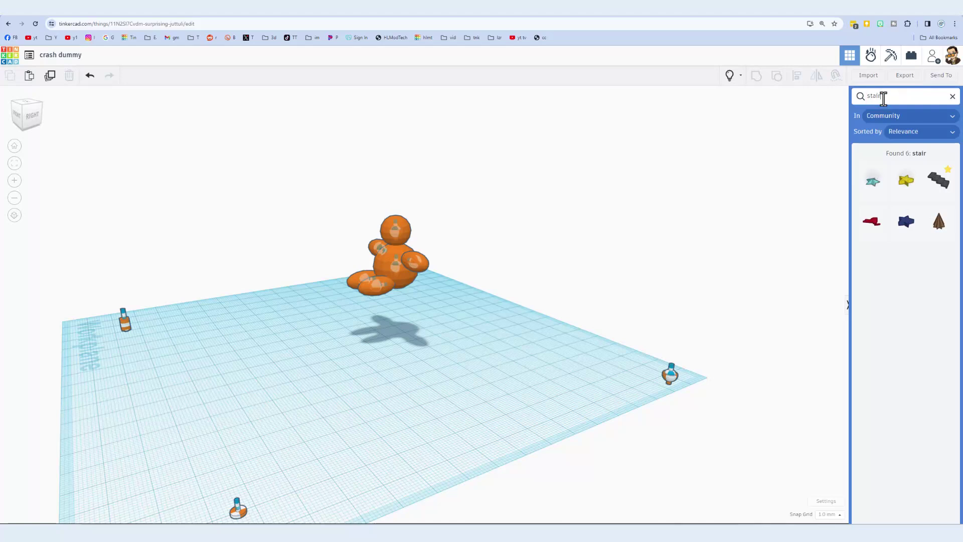
pyautogui.moveTo(934, 183); pyautogui.dragTo(189, 399)
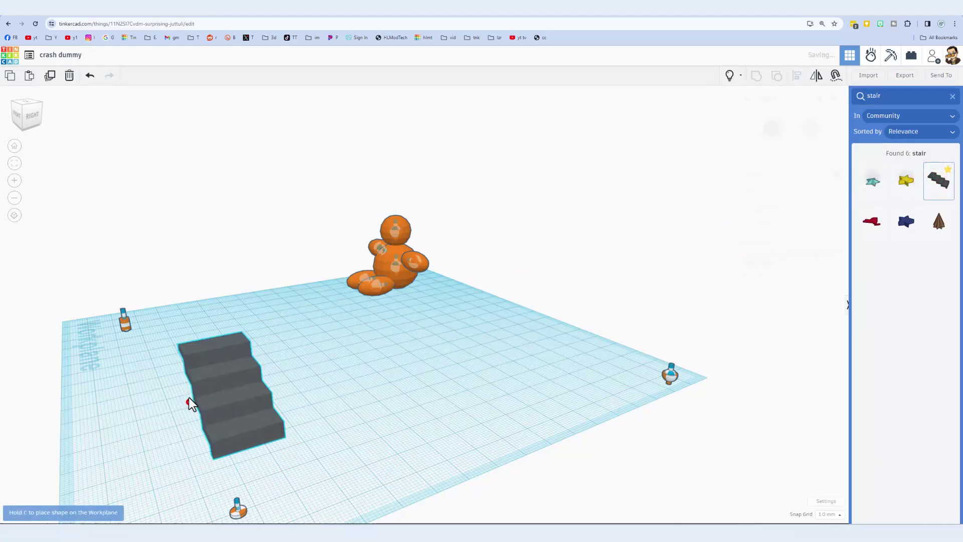
pyautogui.moveTo(259, 457); pyautogui.dragTo(163, 429)
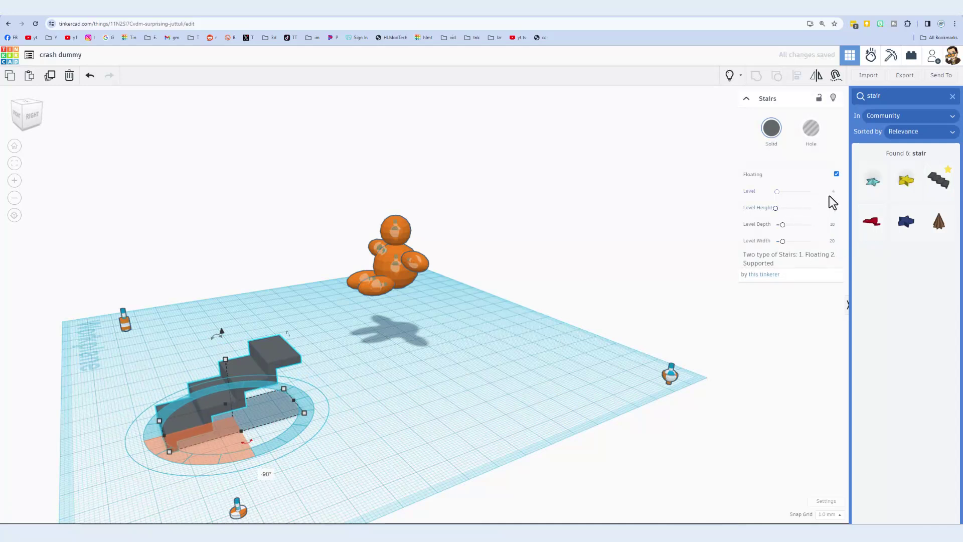
pyautogui.moveTo(833, 190); pyautogui.dragTo(786, 194)
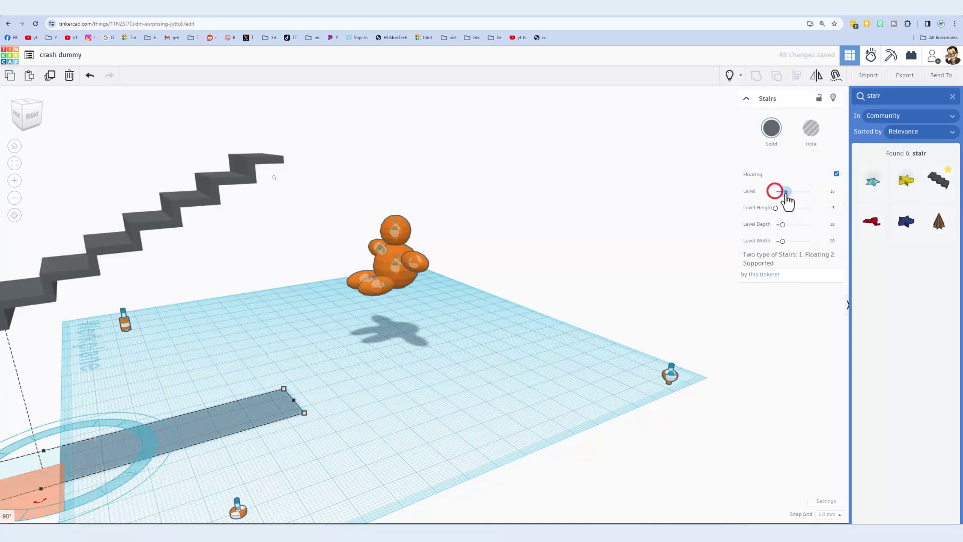
pyautogui.moveTo(787, 198); pyautogui.dragTo(783, 199)
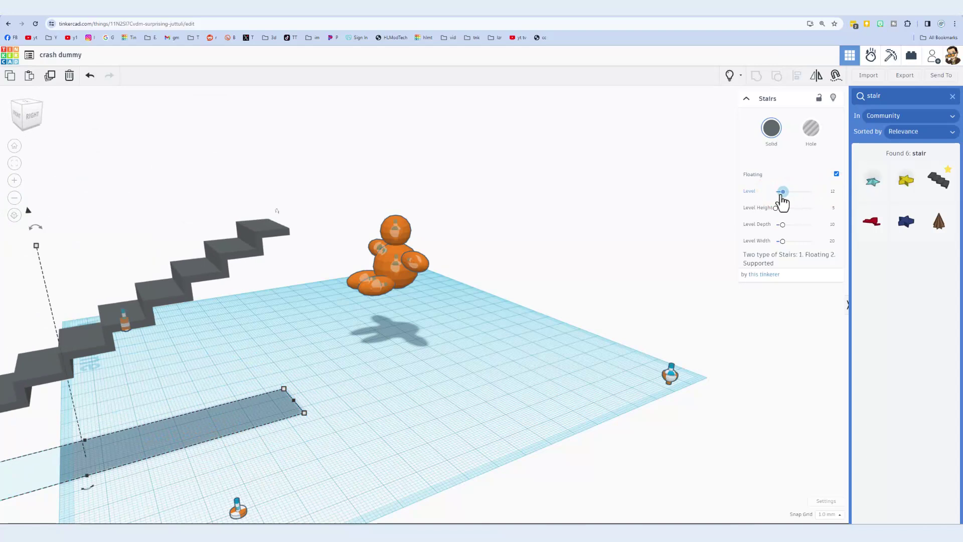
pyautogui.moveTo(206, 266); pyautogui.dragTo(408, 254)
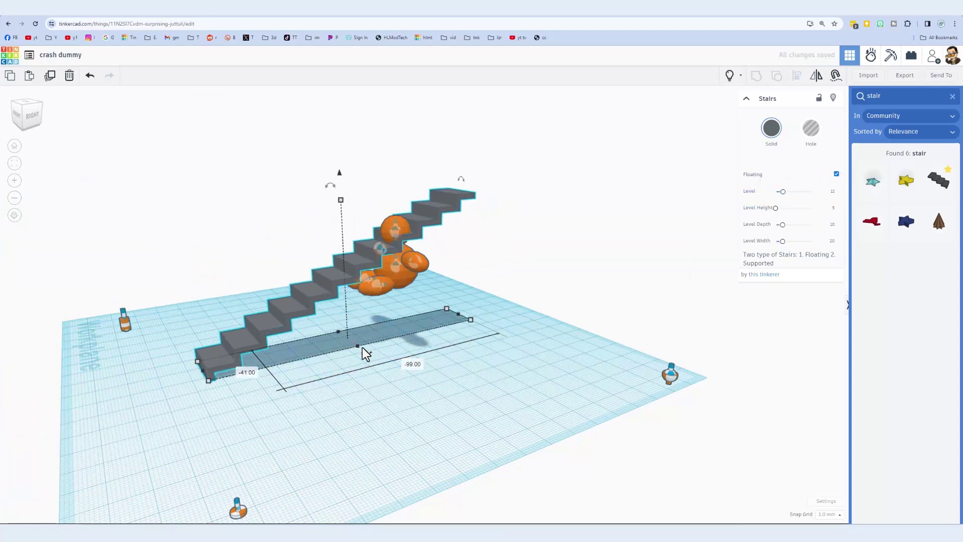
pyautogui.moveTo(359, 346); pyautogui.dragTo(547, 408)
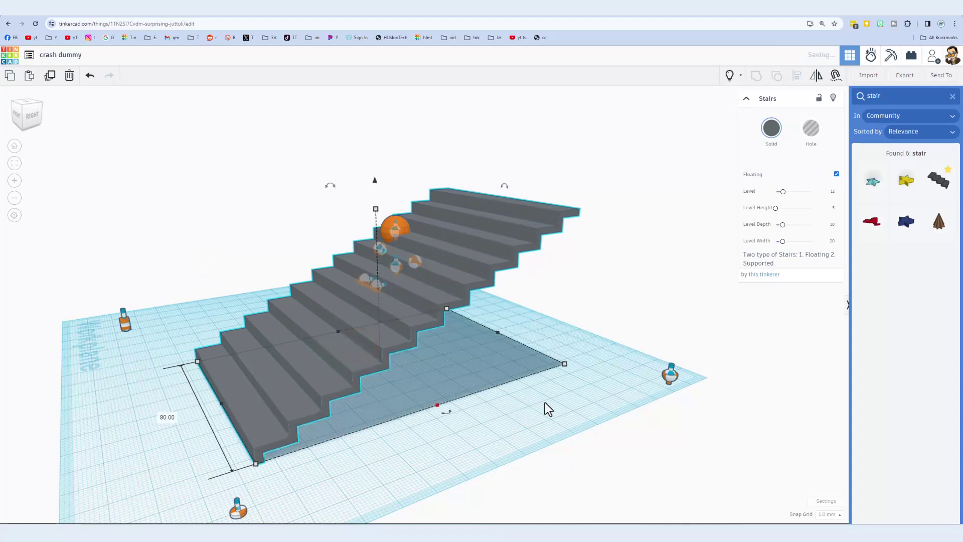
# Lift the whole dummy above the staircase's top step and inspect it from a low angle
pyautogui.moveTo(545, 403)
pyautogui.mouseDown(button='right')
pyautogui.moveTo(433, 377)
pyautogui.moveTo(385, 328)
pyautogui.moveTo(418, 368)
pyautogui.moveTo(355, 338)
pyautogui.moveTo(579, 294)
pyautogui.mouseUp(button='right')
pyautogui.scroll(3, 409, 238)
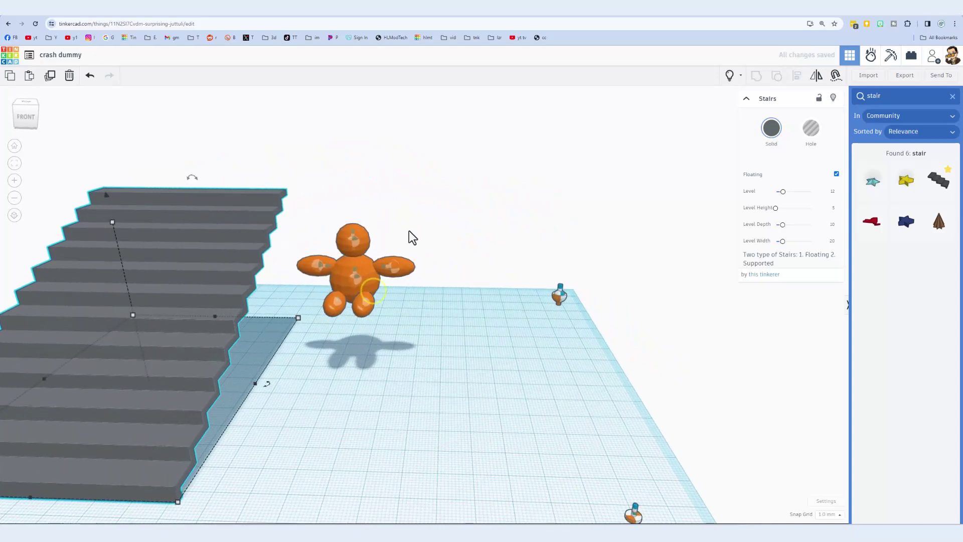
pyautogui.click(357, 229)
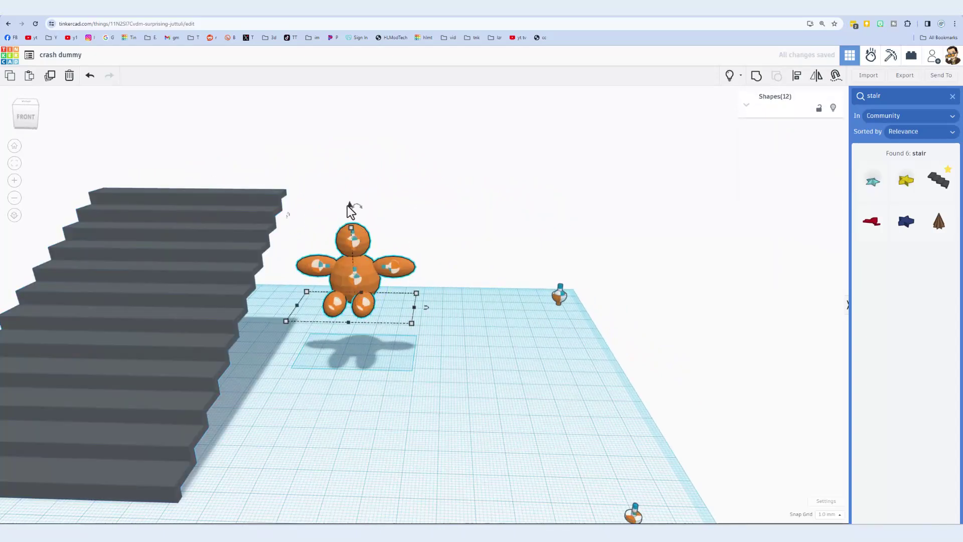
pyautogui.moveTo(347, 205); pyautogui.dragTo(359, 78)
pyautogui.click(223, 267)
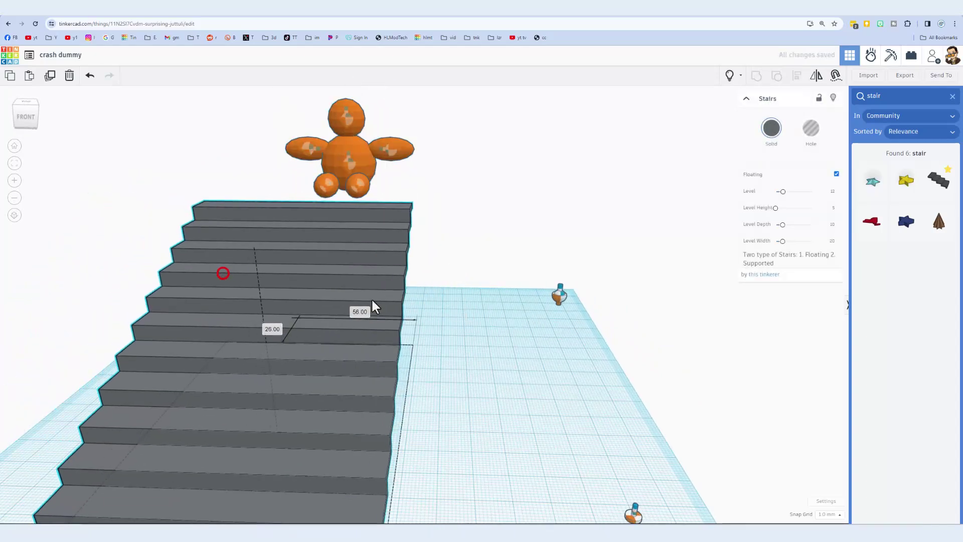
pyautogui.scroll(-2, 371, 301)
pyautogui.moveTo(402, 291); pyautogui.dragTo(300, 301, button='right')
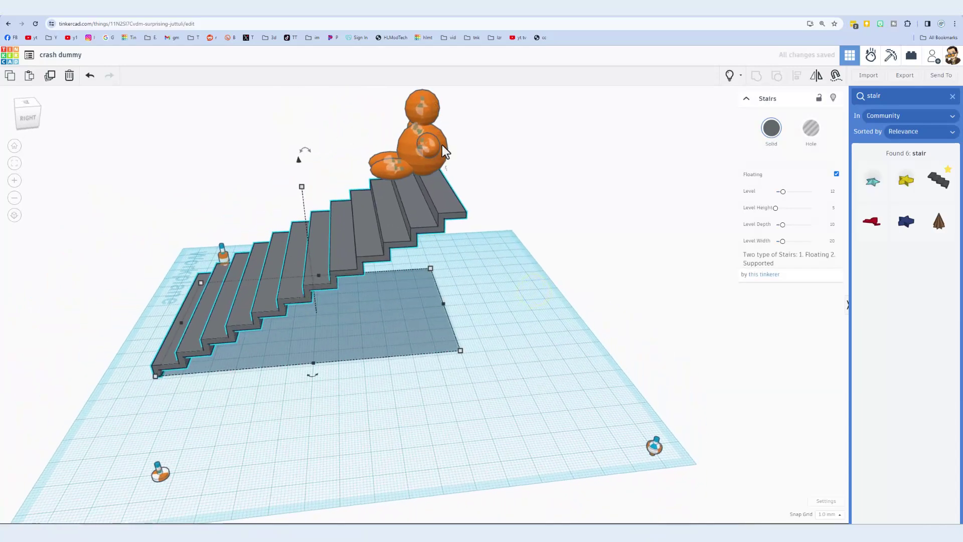
pyautogui.moveTo(442, 145)
pyautogui.mouseDown(button='right')
pyautogui.moveTo(449, 185)
pyautogui.moveTo(570, 190)
pyautogui.moveTo(543, 269)
pyautogui.mouseUp(button='right')
pyautogui.click(539, 298)
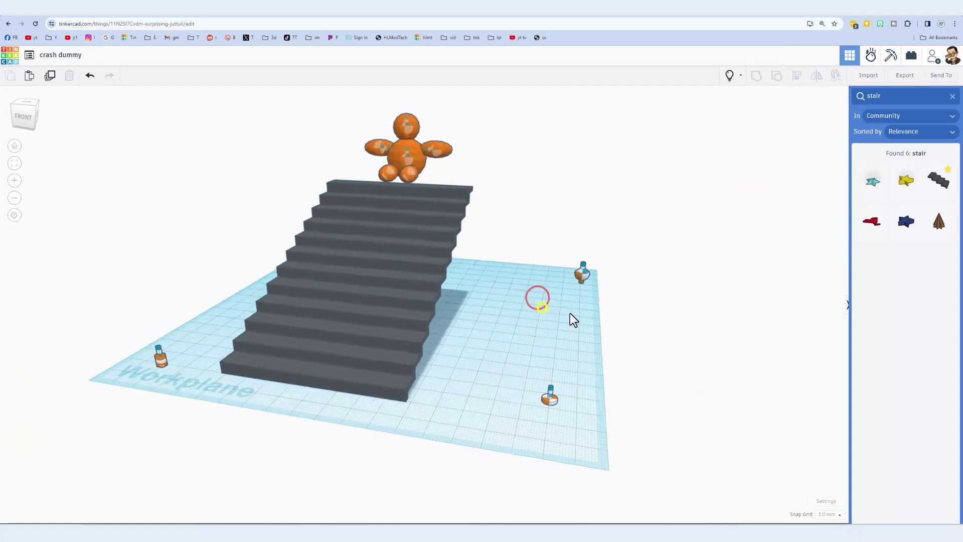
# In Sim Lab, pin the staircase static and start the simulation
pyautogui.click(953, 97)
pyautogui.click(864, 51)
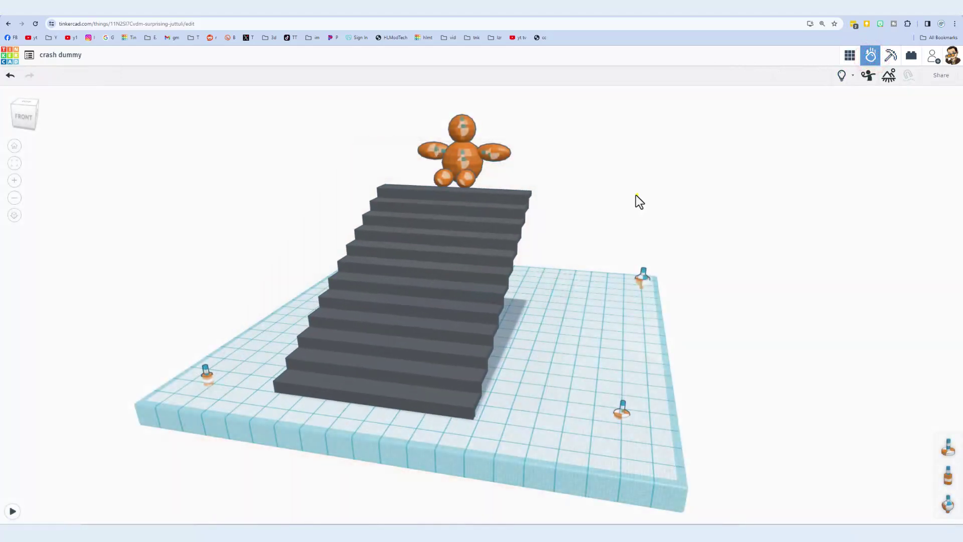
pyautogui.click(636, 196)
pyautogui.click(429, 267)
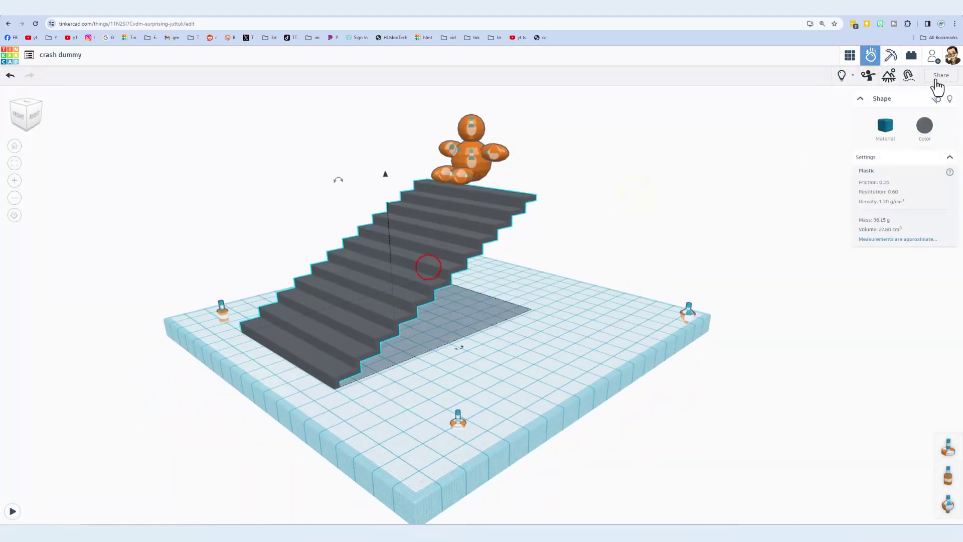
pyautogui.click(934, 100)
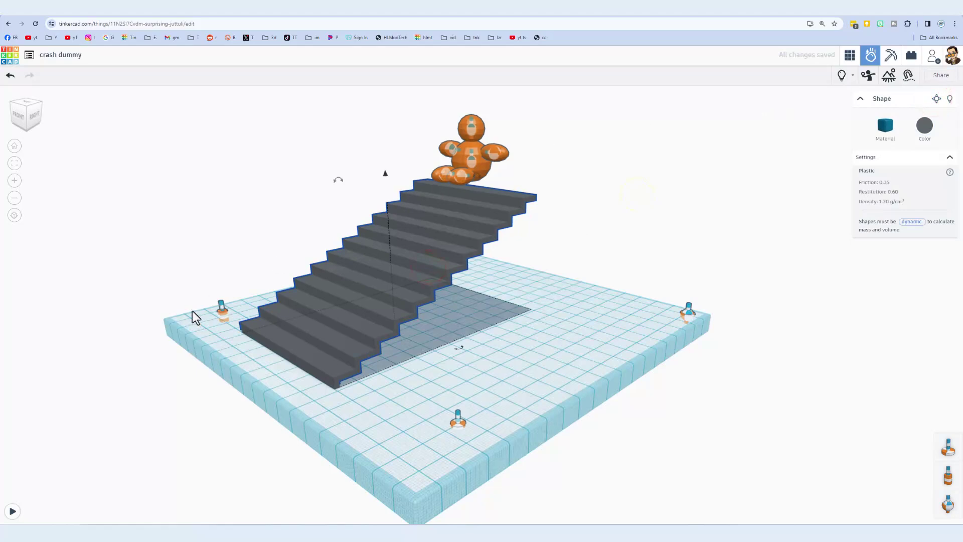
pyautogui.click(13, 513)
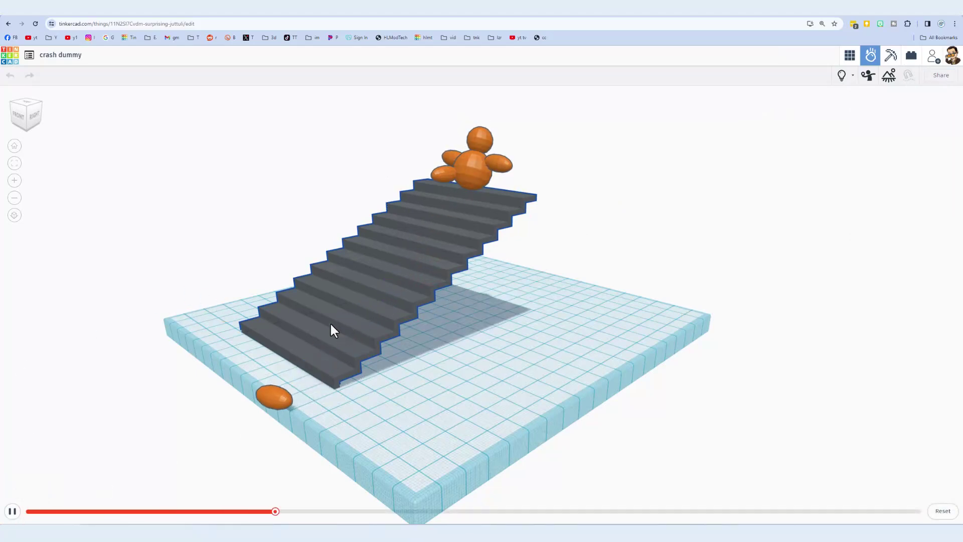
# Drop bananas, soccer balls, a rubber duck and a red ball onto the tumbling dummy
pyautogui.moveTo(601, 285)
pyautogui.mouseDown(button='right')
pyautogui.moveTo(234, 301)
pyautogui.moveTo(534, 158)
pyautogui.mouseUp(button='right')
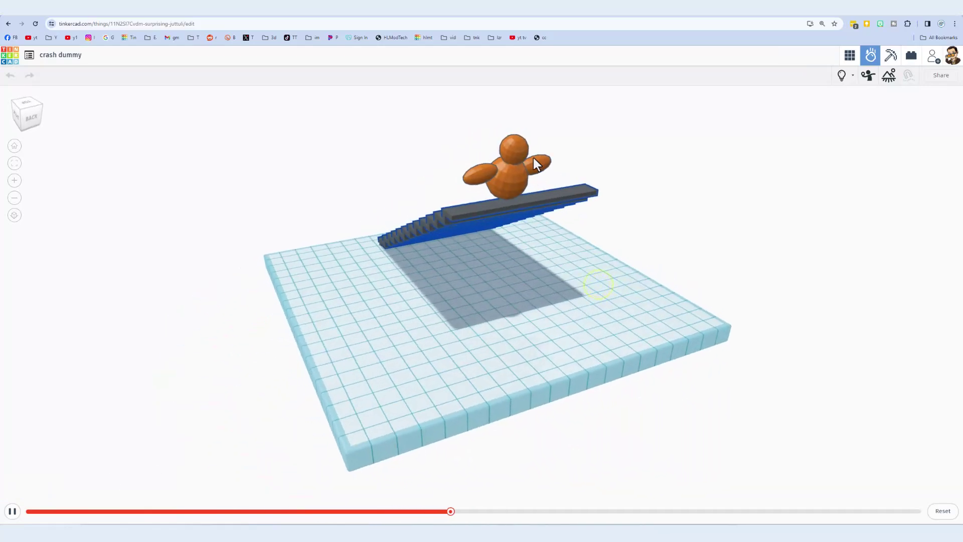
pyautogui.click(509, 131)
pyautogui.click(520, 123)
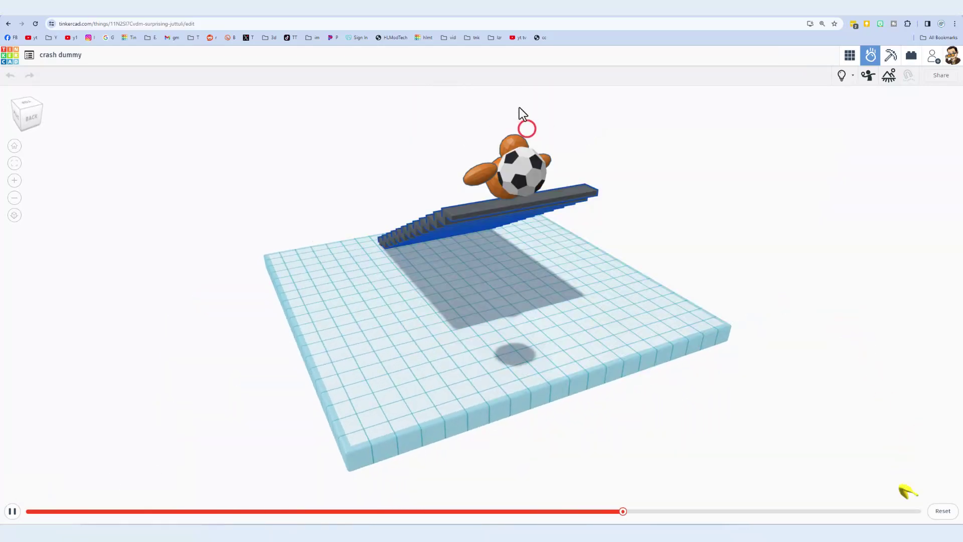
pyautogui.click(538, 134)
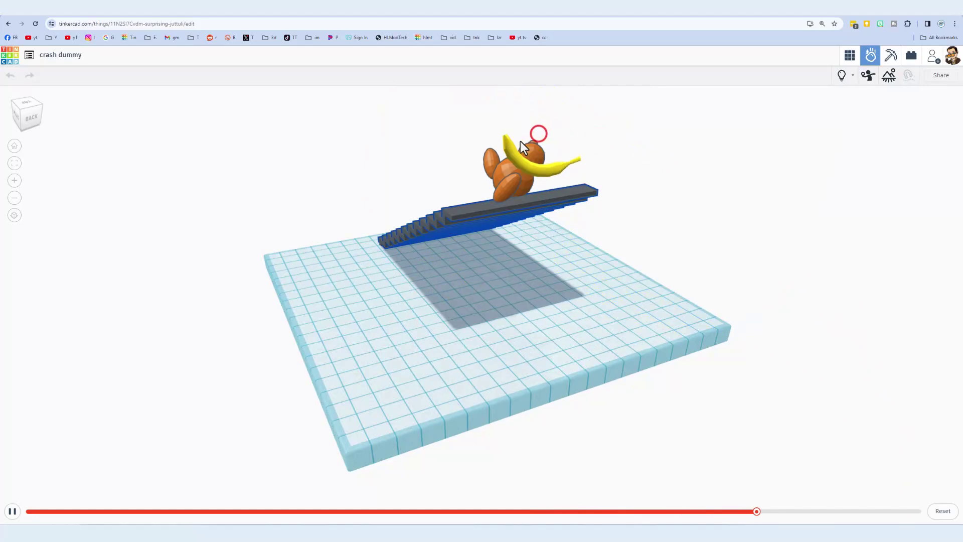
pyautogui.click(506, 115)
pyautogui.click(531, 82)
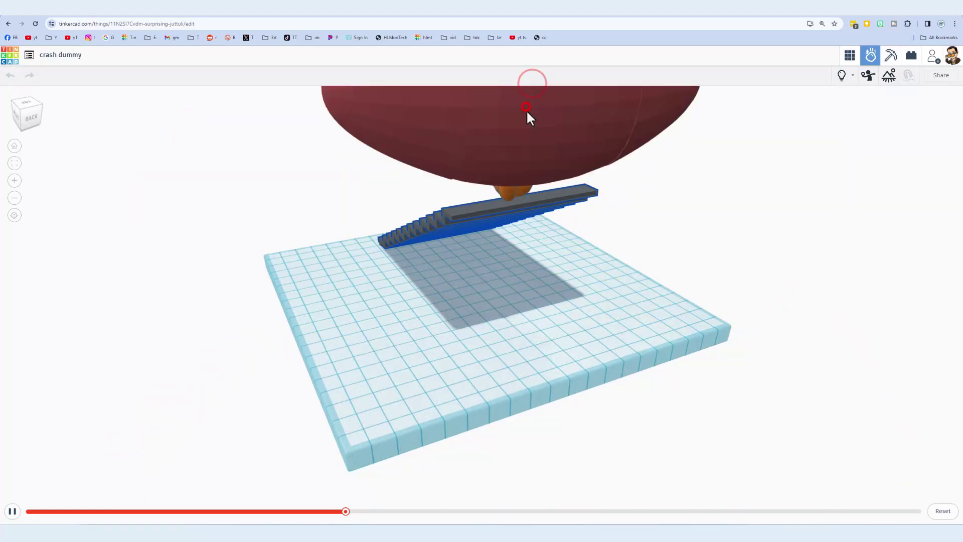
pyautogui.click(525, 108)
pyautogui.click(530, 118)
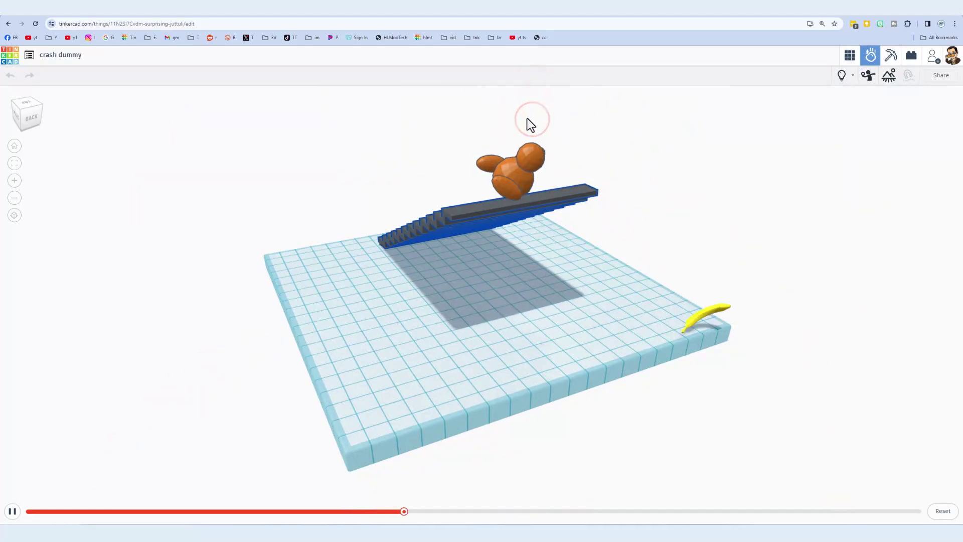
pyautogui.moveTo(529, 124); pyautogui.dragTo(538, 145, button='right')
pyautogui.click(538, 145)
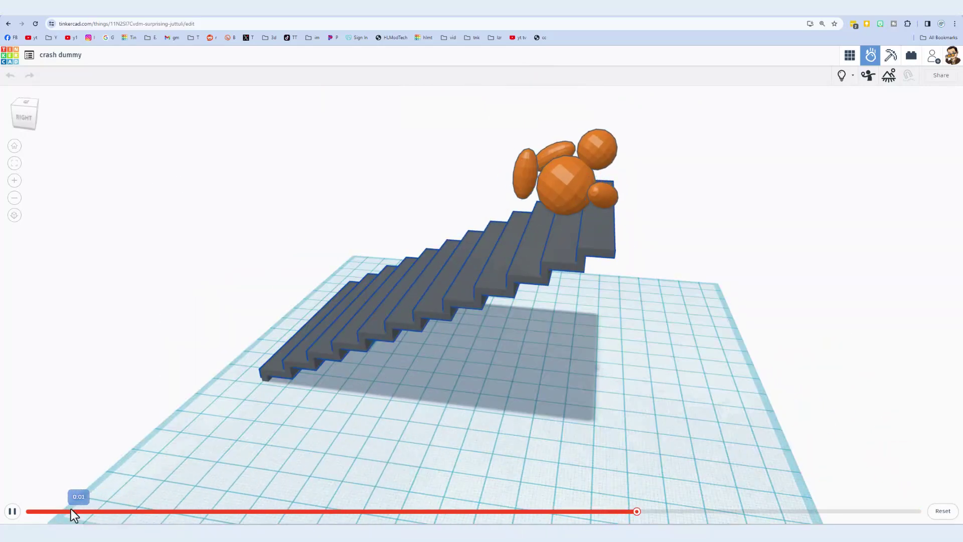
# Pause and reset the simulation to its starting state
pyautogui.click(17, 510)
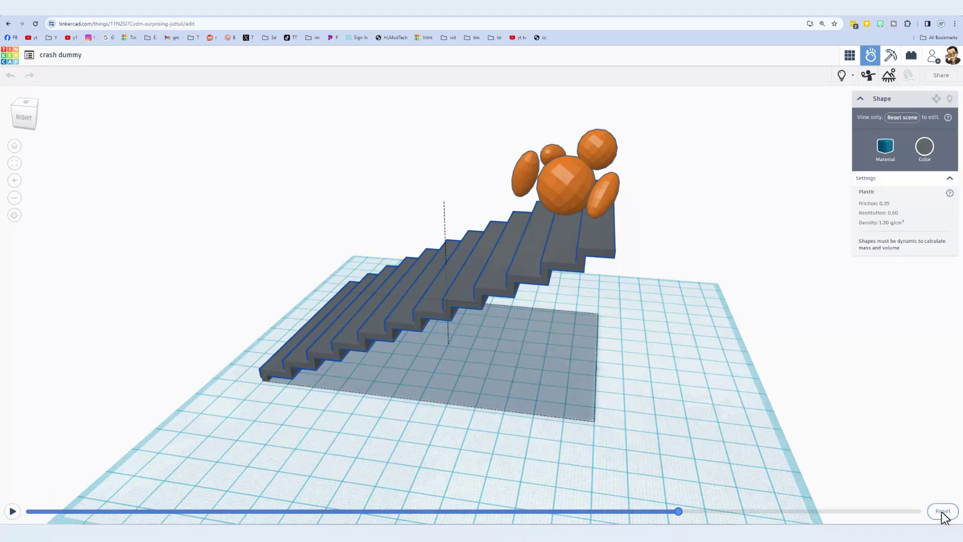
pyautogui.click(943, 511)
pyautogui.moveTo(556, 318); pyautogui.dragTo(686, 260, button='right')
pyautogui.scroll(5, 518, 226)
# Reattach the leg pivot connector's end to the left leg sphere and rerun the simulation
pyautogui.click(517, 227)
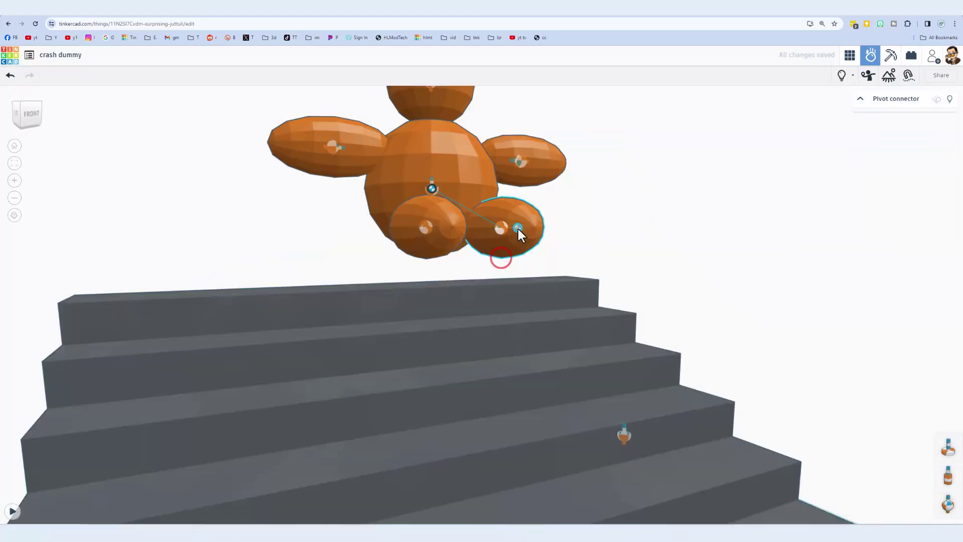
pyautogui.click(517, 225)
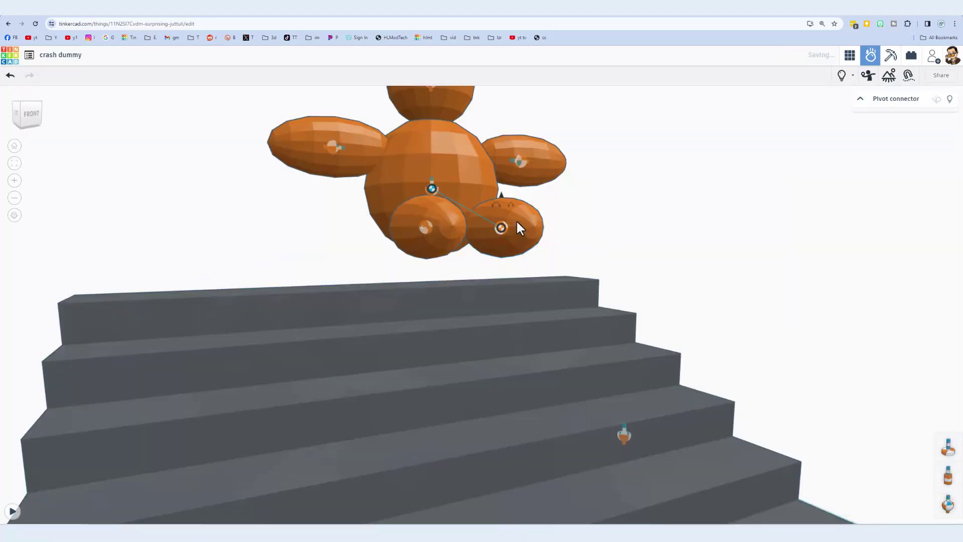
pyautogui.click(421, 239)
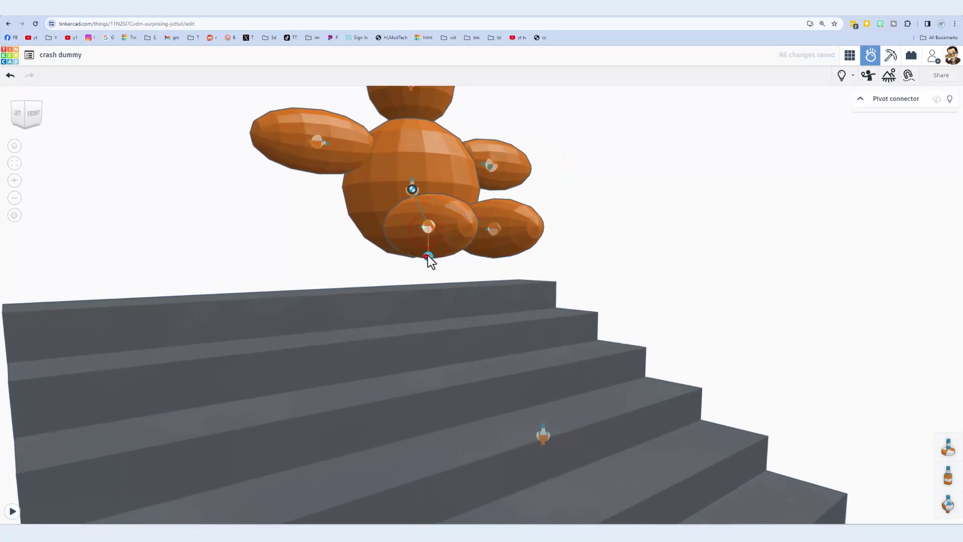
pyautogui.click(437, 227)
pyautogui.moveTo(437, 226)
pyautogui.mouseDown(button='right')
pyautogui.moveTo(601, 291)
pyautogui.moveTo(120, 399)
pyautogui.mouseUp(button='right')
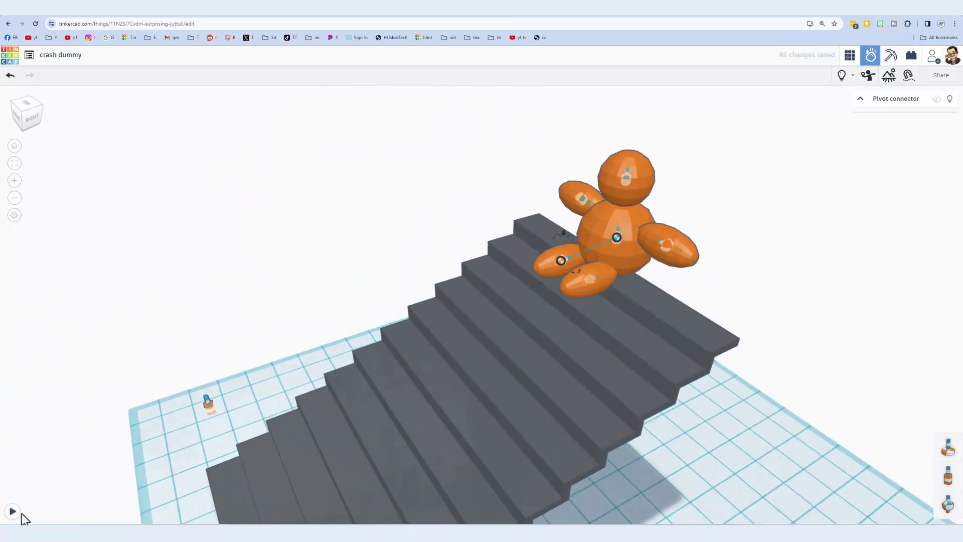
pyautogui.click(13, 511)
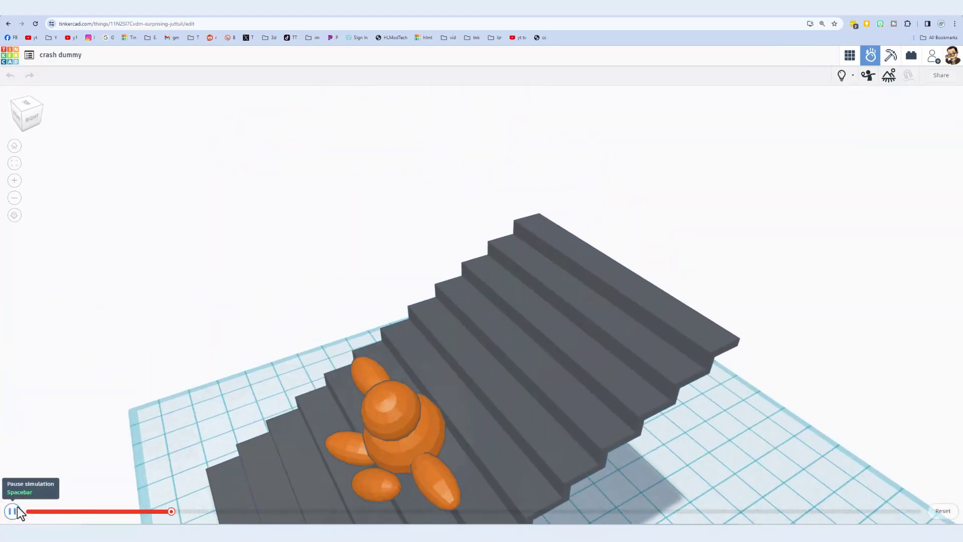
pyautogui.scroll(-3, 112, 416)
# Pause the dummy's fall mid-replay and rewind the timeline toward 0:00
pyautogui.moveTo(337, 442); pyautogui.dragTo(139, 432, button='right')
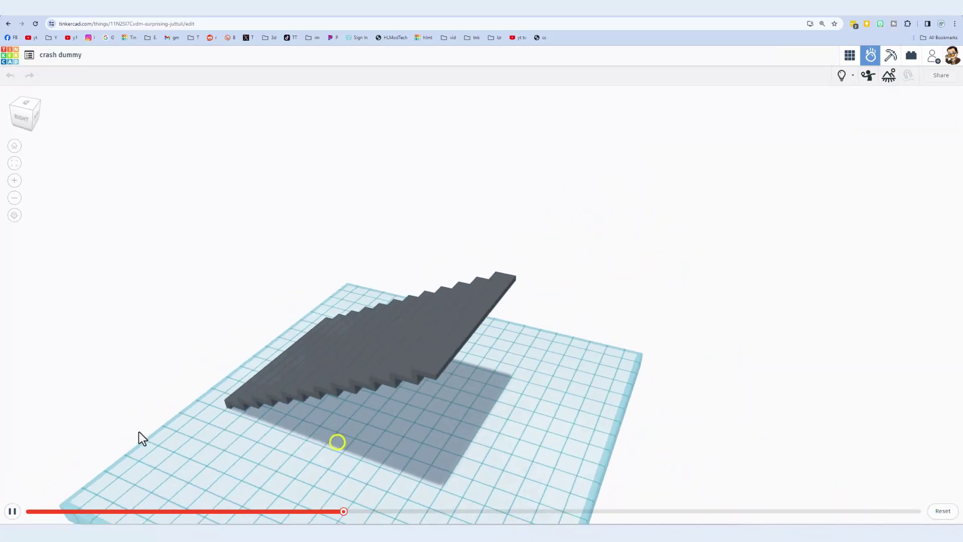
pyautogui.click(13, 510)
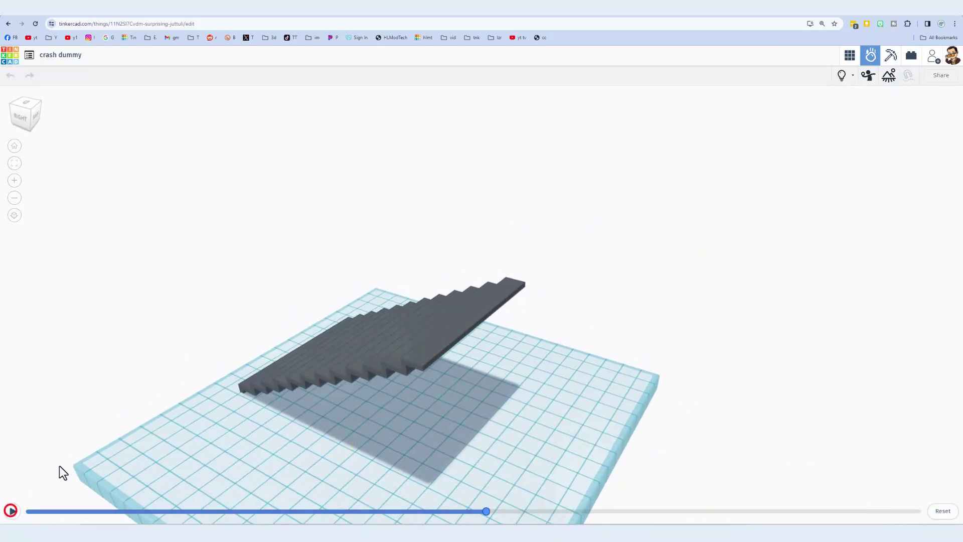
pyautogui.moveTo(110, 439); pyautogui.dragTo(357, 395, button='right')
pyautogui.scroll(-2, 358, 395)
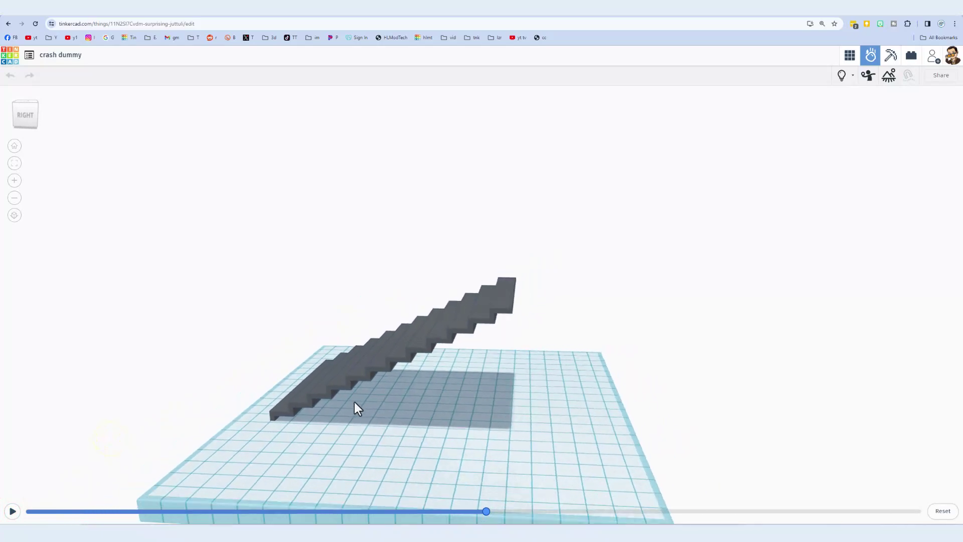
pyautogui.moveTo(451, 519)
pyautogui.mouseDown()
pyautogui.moveTo(52, 496)
pyautogui.moveTo(143, 517)
pyautogui.moveTo(49, 516)
pyautogui.moveTo(297, 512)
pyautogui.mouseUp()
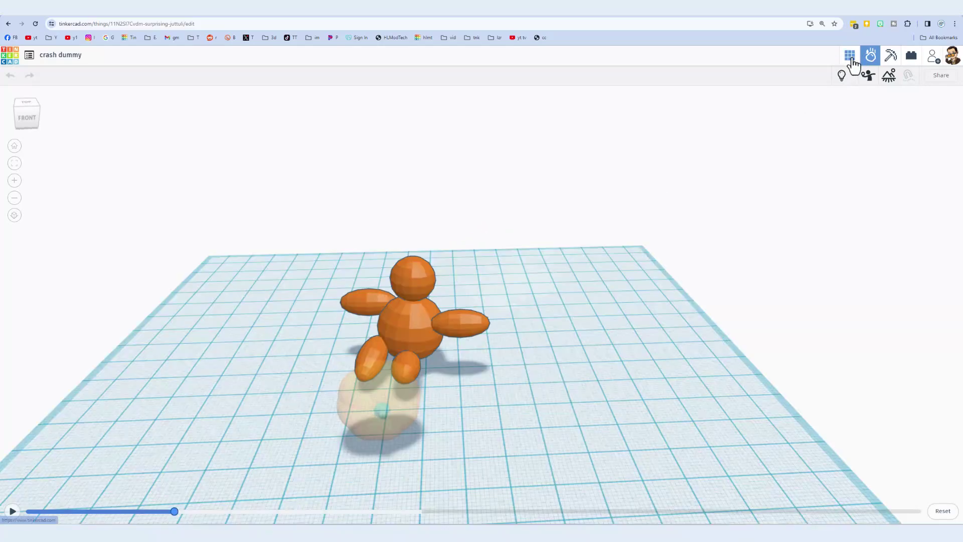
# Back in 3D Design, check the Cone Angle Limit of the arm and leg pivot connectors
pyautogui.click(851, 57)
pyautogui.click(407, 273)
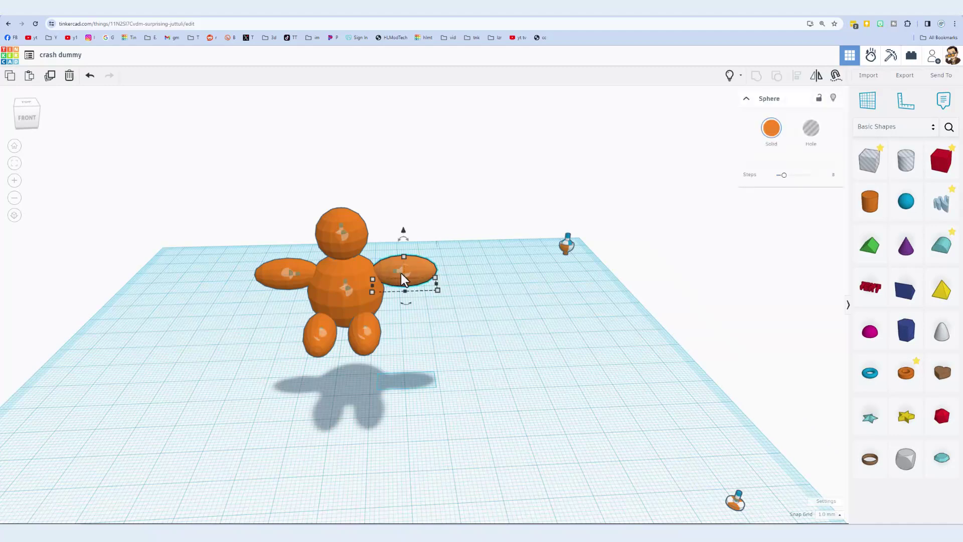
pyautogui.click(399, 274)
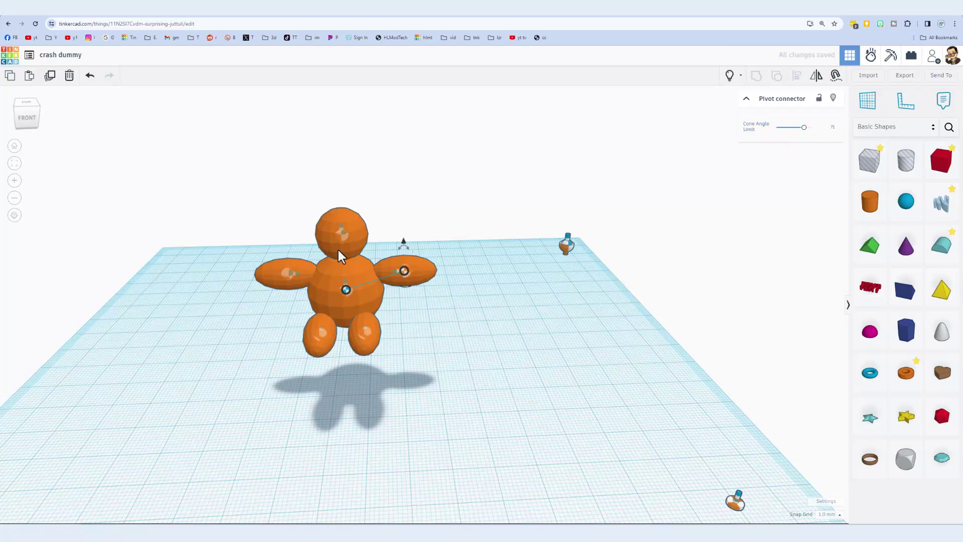
pyautogui.click(342, 325)
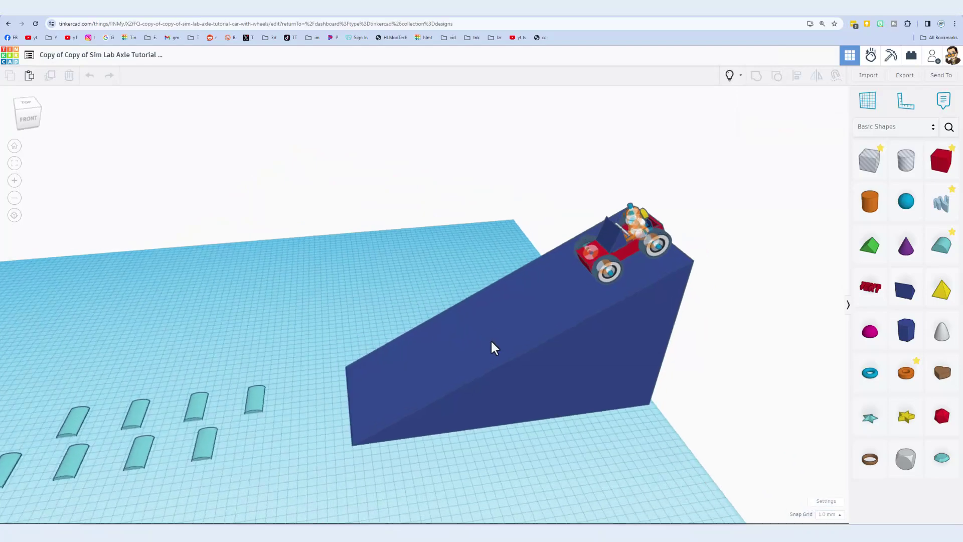
# Hide connectors from the Visibility menu and view the car on the ramp from several angles
pyautogui.moveTo(490, 348)
pyautogui.mouseDown(button='right')
pyautogui.moveTo(450, 368)
pyautogui.moveTo(647, 301)
pyautogui.mouseUp(button='right')
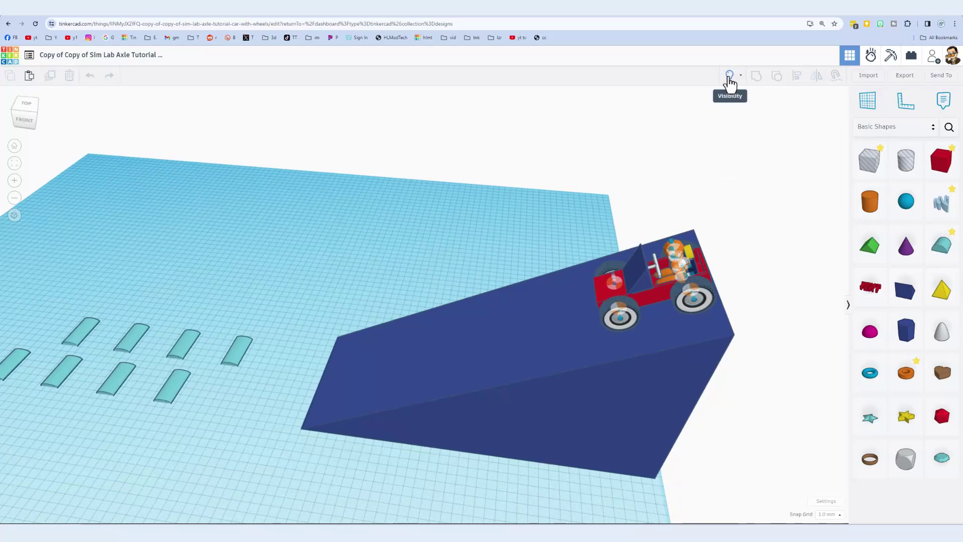
pyautogui.click(730, 82)
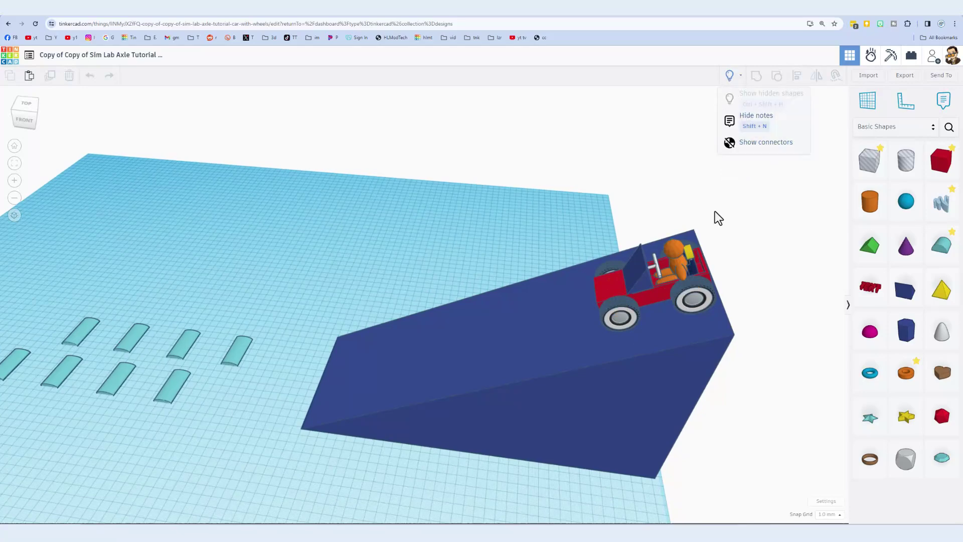
pyautogui.scroll(3, 715, 218)
pyautogui.scroll(3, 670, 240)
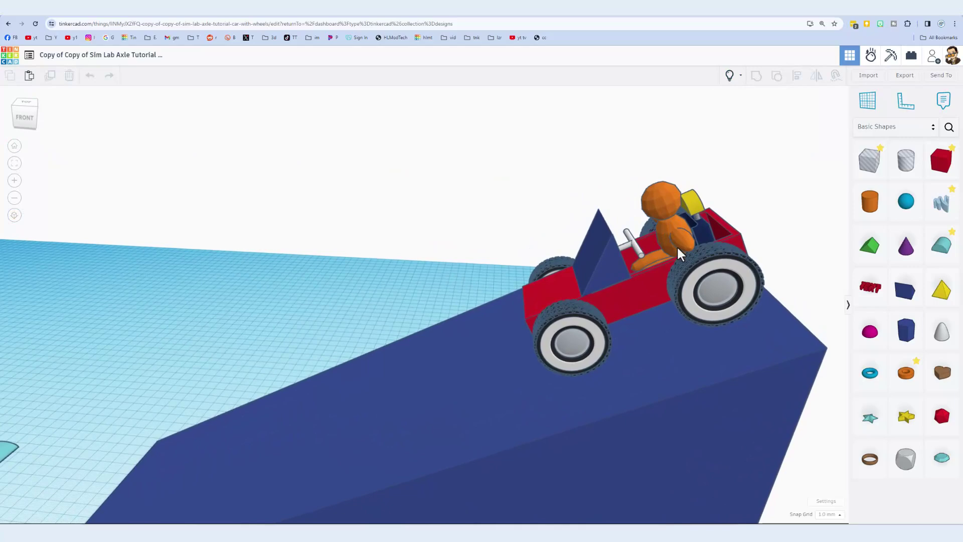
pyautogui.moveTo(672, 230)
pyautogui.mouseDown(button='right')
pyautogui.moveTo(590, 261)
pyautogui.moveTo(710, 261)
pyautogui.mouseUp(button='right')
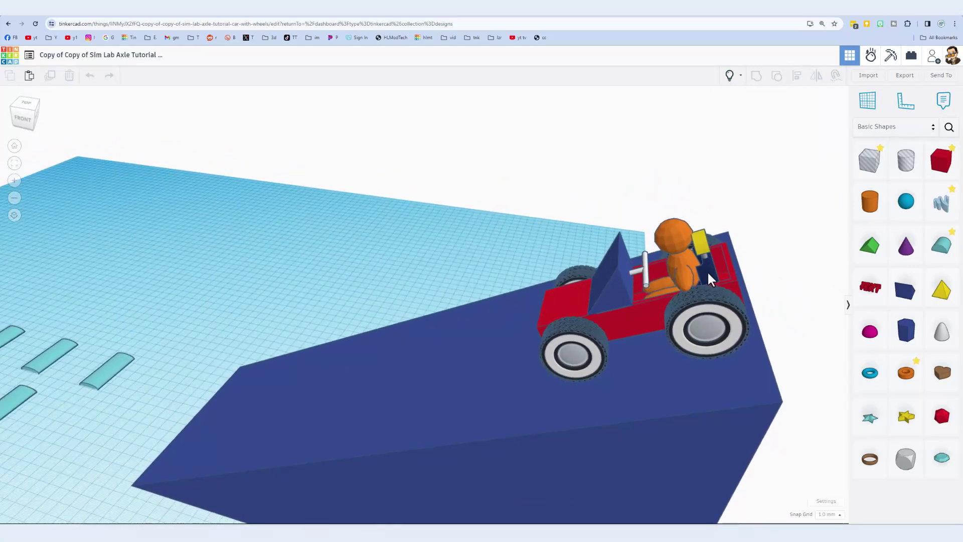
pyautogui.moveTo(710, 280)
pyautogui.mouseDown(button='right')
pyautogui.moveTo(690, 243)
pyautogui.moveTo(437, 260)
pyautogui.mouseUp(button='right')
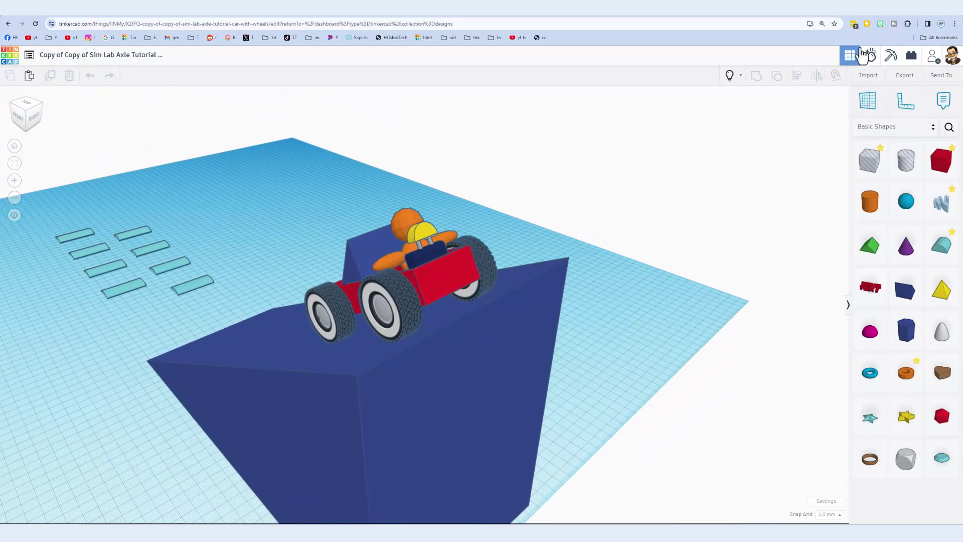
# Play the car-on-ramp simulation in Sim Lab, pause it, and rewind the timeline
pyautogui.click(871, 57)
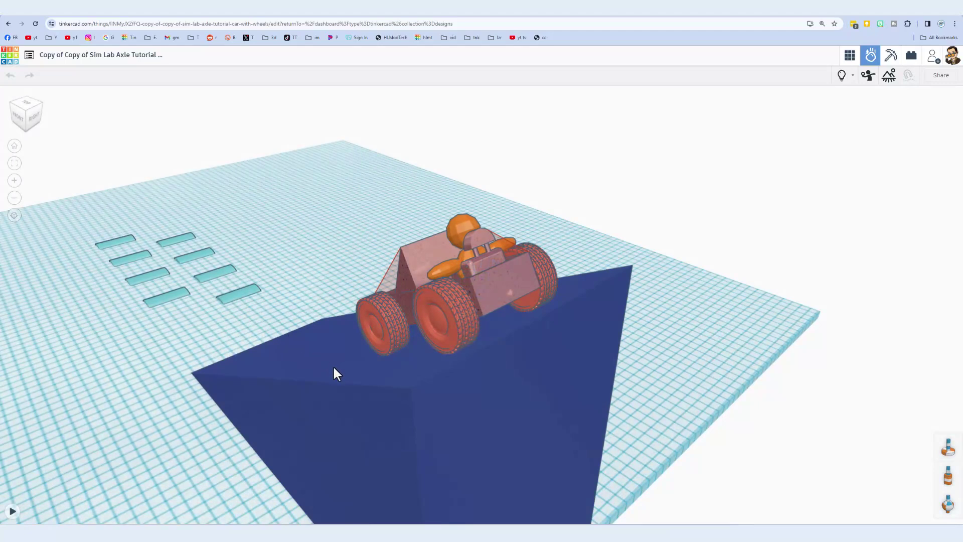
pyautogui.click(230, 300)
pyautogui.click(939, 101)
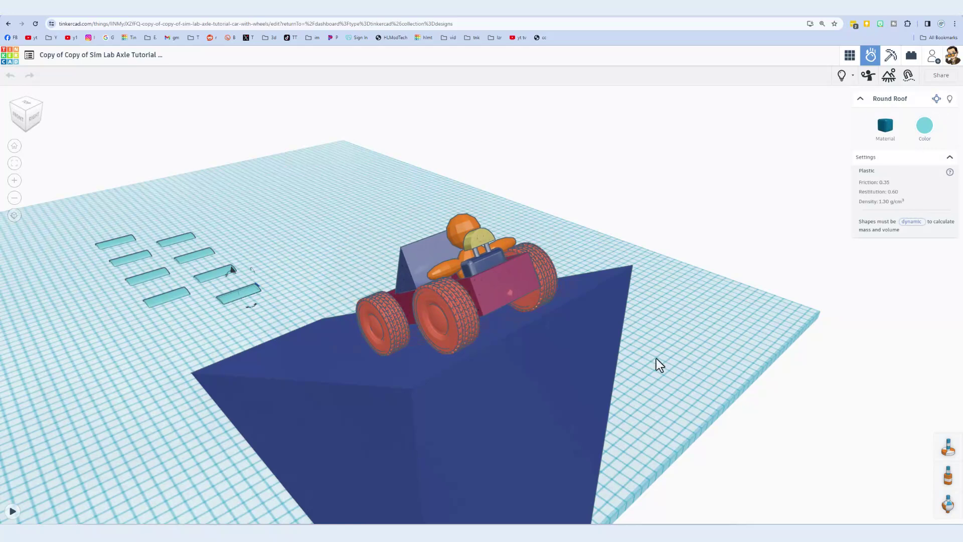
pyautogui.moveTo(400, 374)
pyautogui.mouseDown(button='right')
pyautogui.moveTo(459, 322)
pyautogui.moveTo(421, 364)
pyautogui.mouseUp(button='right')
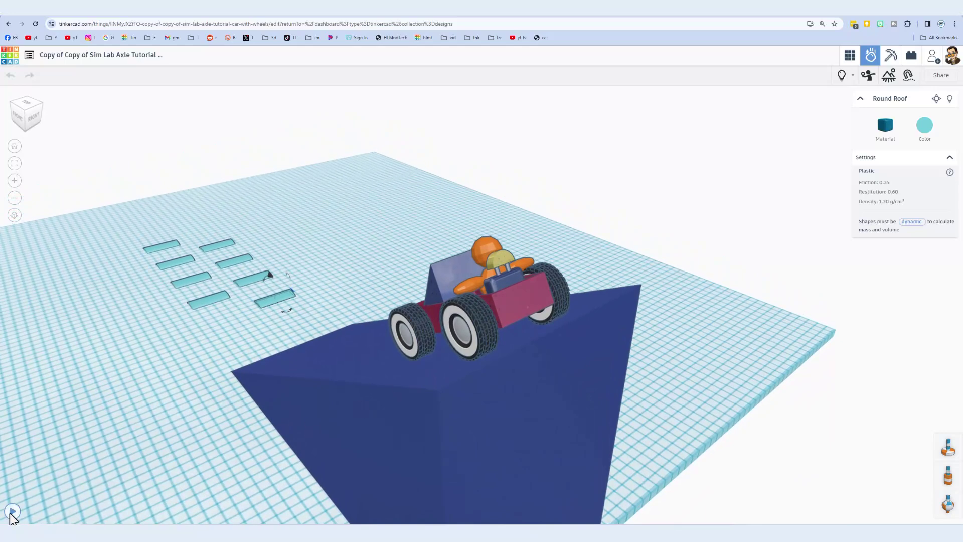
pyautogui.click(11, 512)
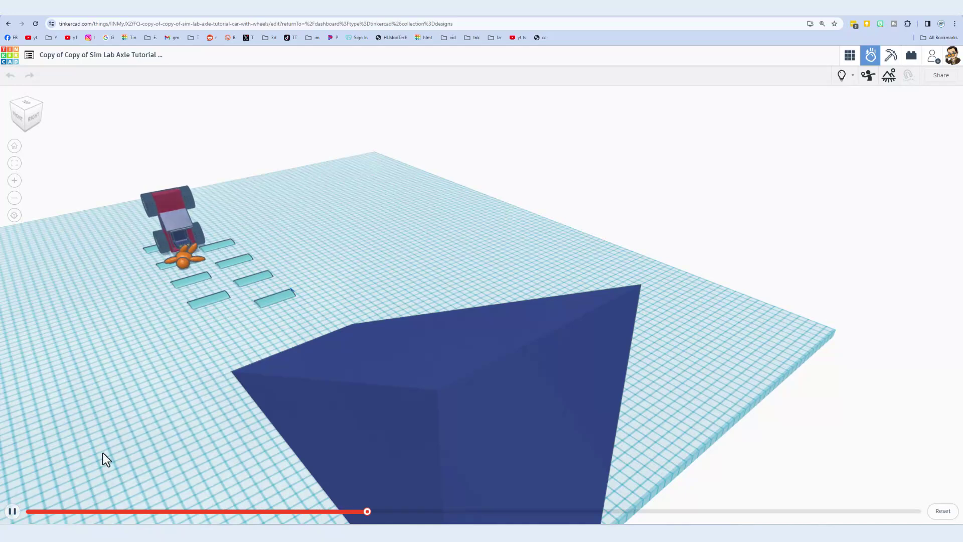
pyautogui.click(12, 513)
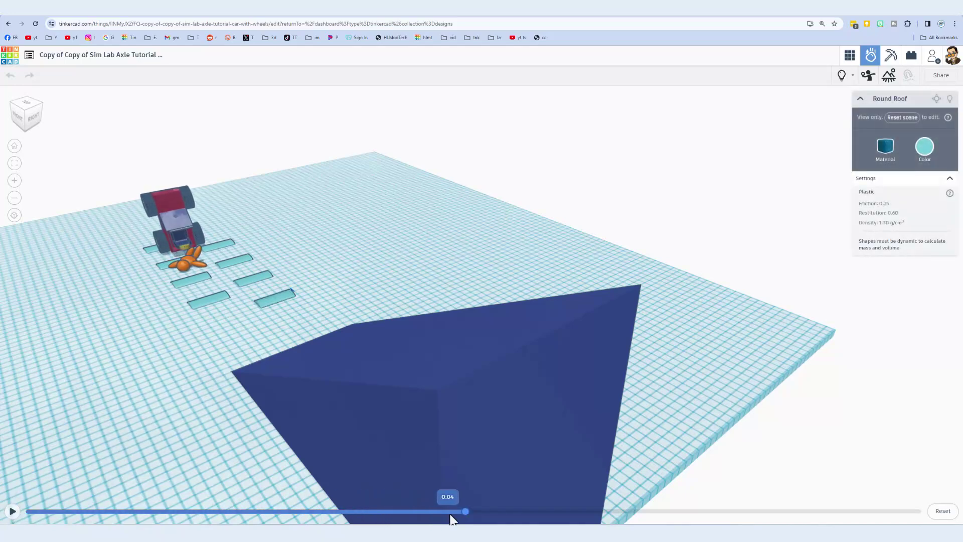
pyautogui.moveTo(377, 514)
pyautogui.mouseDown()
pyautogui.moveTo(47, 493)
pyautogui.moveTo(116, 514)
pyautogui.moveTo(214, 522)
pyautogui.mouseUp()
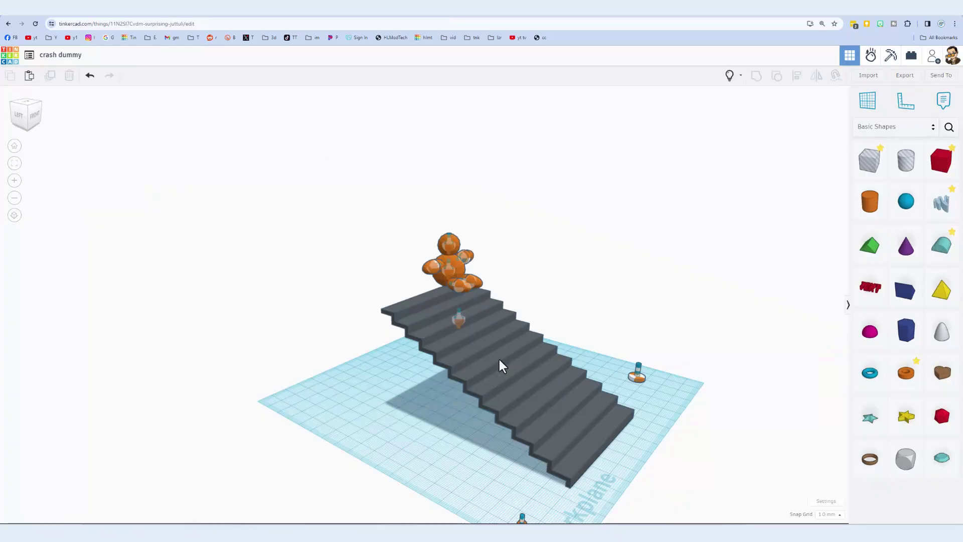
# Give the workspace a tan background with the grid hidden, then return to Your designs
pyautogui.moveTo(501, 367); pyautogui.dragTo(441, 366, button='right')
pyautogui.moveTo(585, 454)
pyautogui.mouseDown(button='right')
pyautogui.moveTo(579, 425)
pyautogui.moveTo(767, 497)
pyautogui.mouseUp(button='right')
pyautogui.click(820, 504)
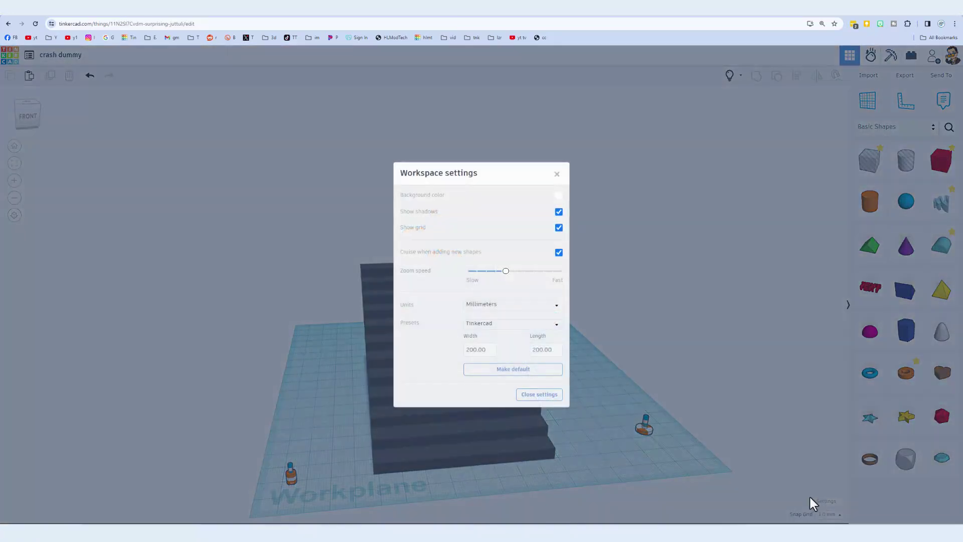
pyautogui.click(559, 198)
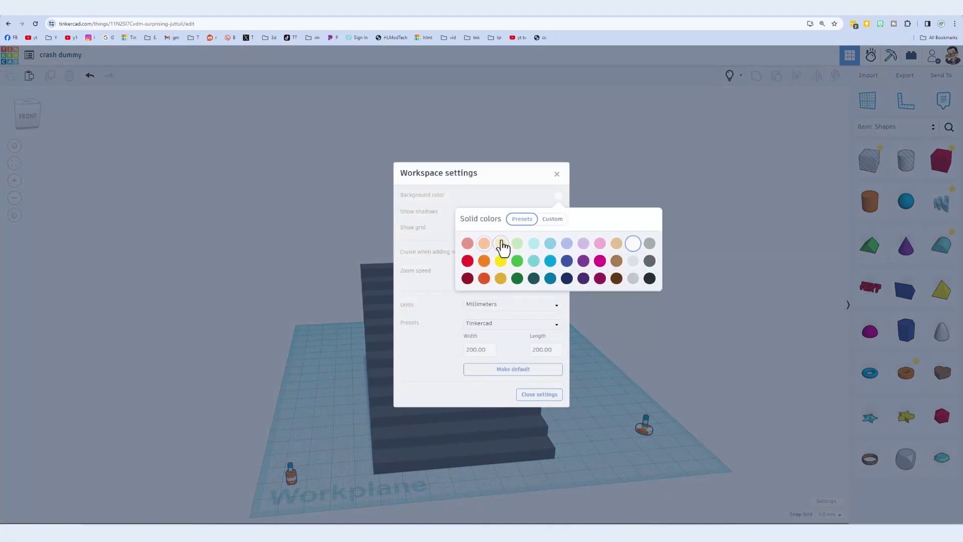
pyautogui.click(490, 187)
pyautogui.click(561, 226)
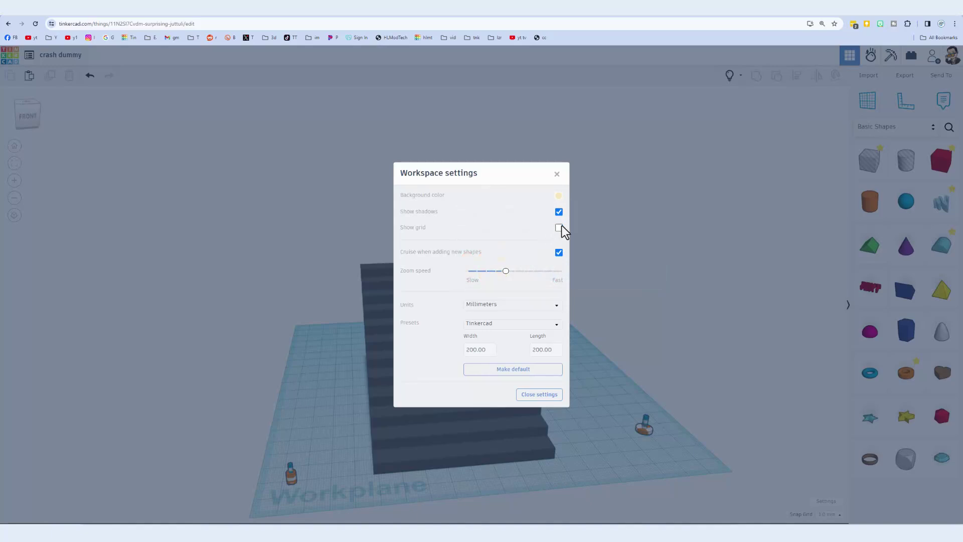
pyautogui.click(609, 260)
pyautogui.moveTo(592, 296); pyautogui.dragTo(533, 294, button='right')
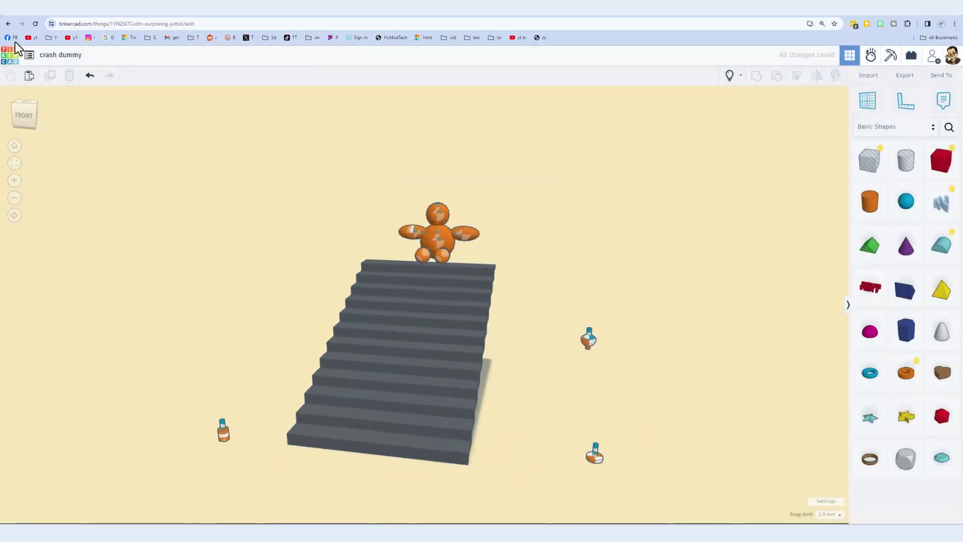
pyautogui.click(9, 63)
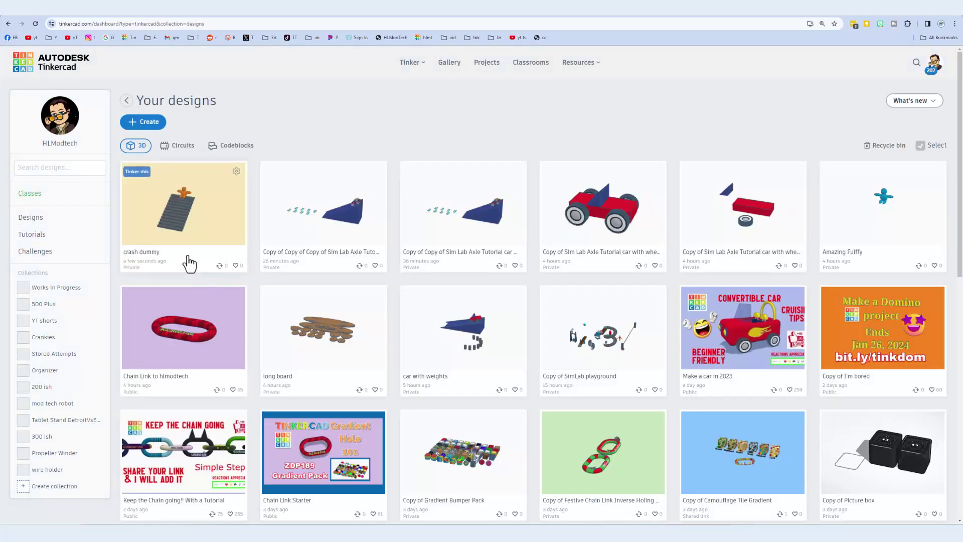
# Paste the template description, add tags 'crash test dummy' and 'sim lab', and drop hlmt23
pyautogui.click(236, 173)
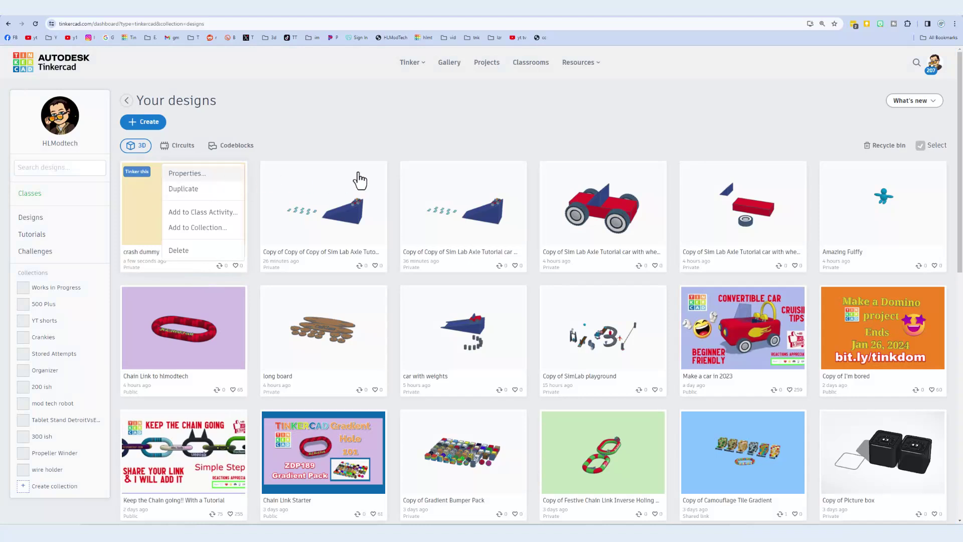
pyautogui.hotkey('ctrl', 'v')
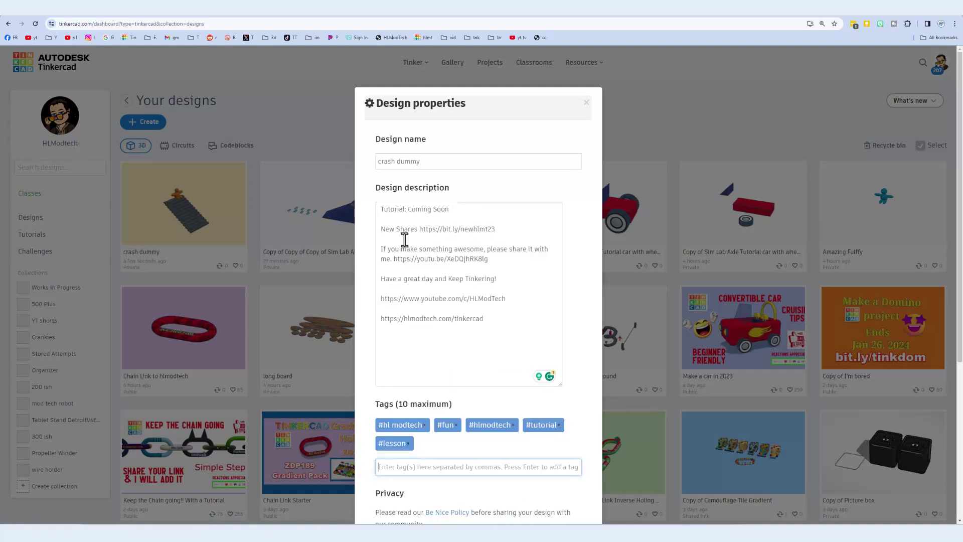
pyautogui.scroll(-2, 488, 232)
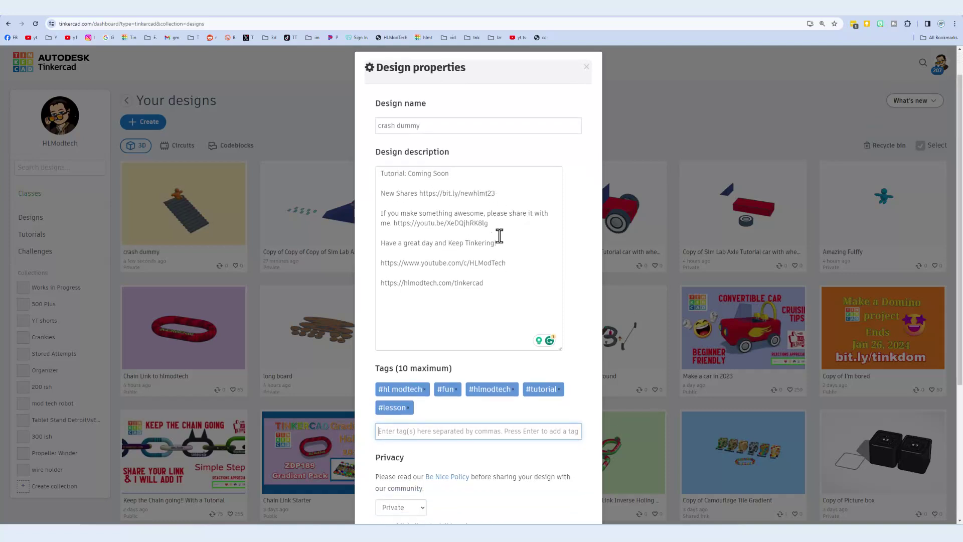
pyautogui.scroll(-2, 474, 273)
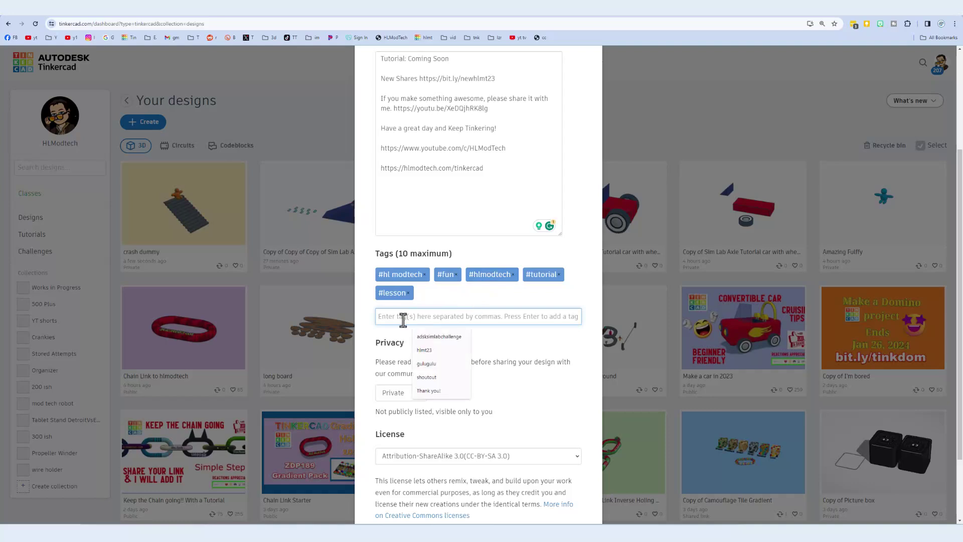
pyautogui.write('crash test dummy, sim lab')
pyautogui.press('Return')
pyautogui.click(425, 319)
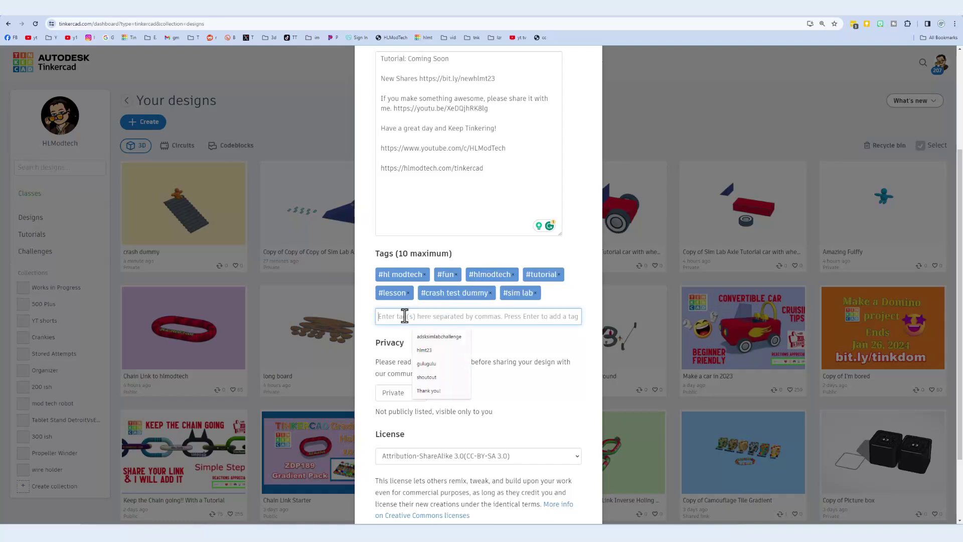
pyautogui.write('hlmt23')
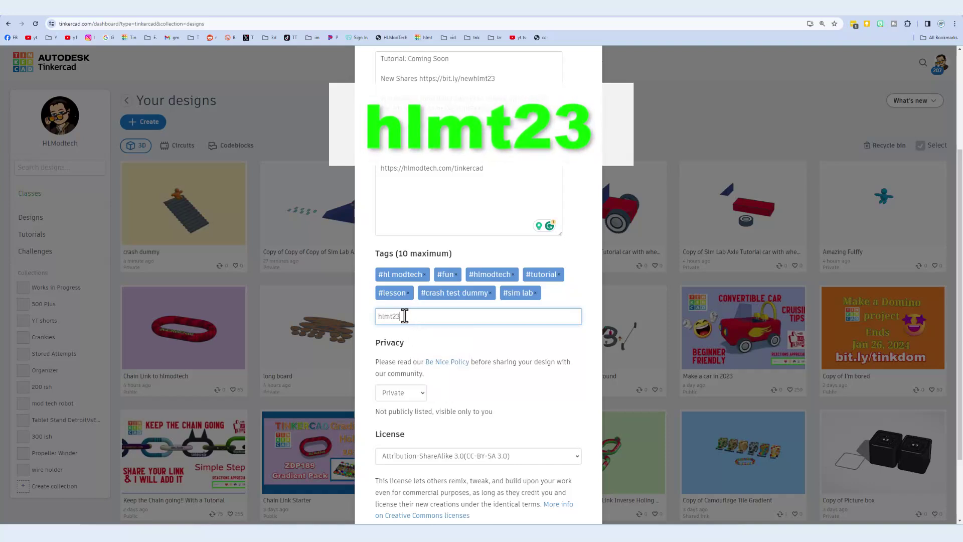
pyautogui.press('Return')
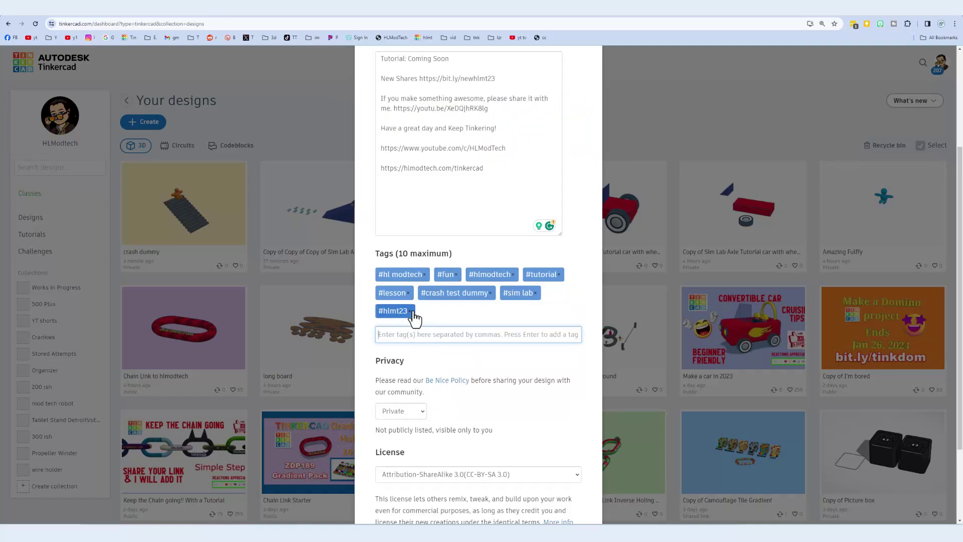
pyautogui.click(411, 310)
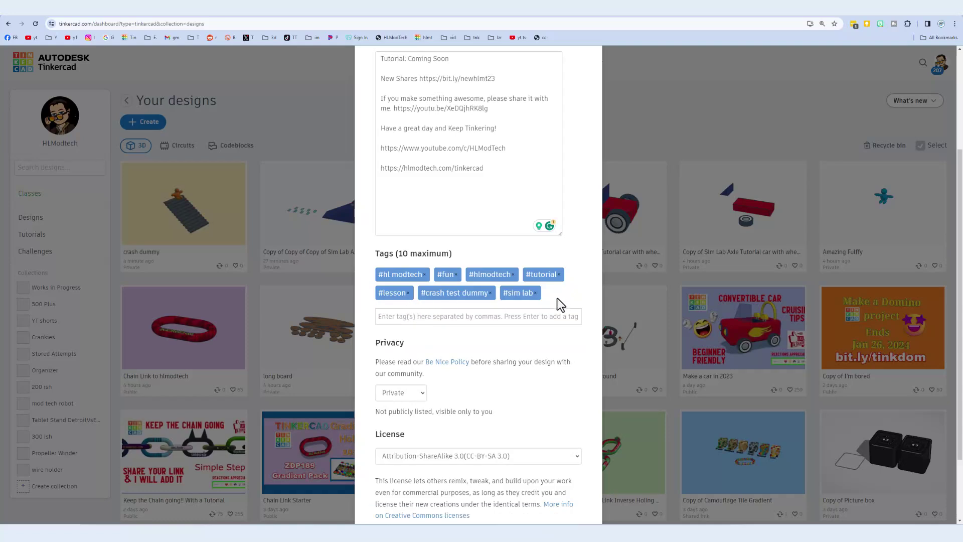
pyautogui.scroll(-1, 468, 387)
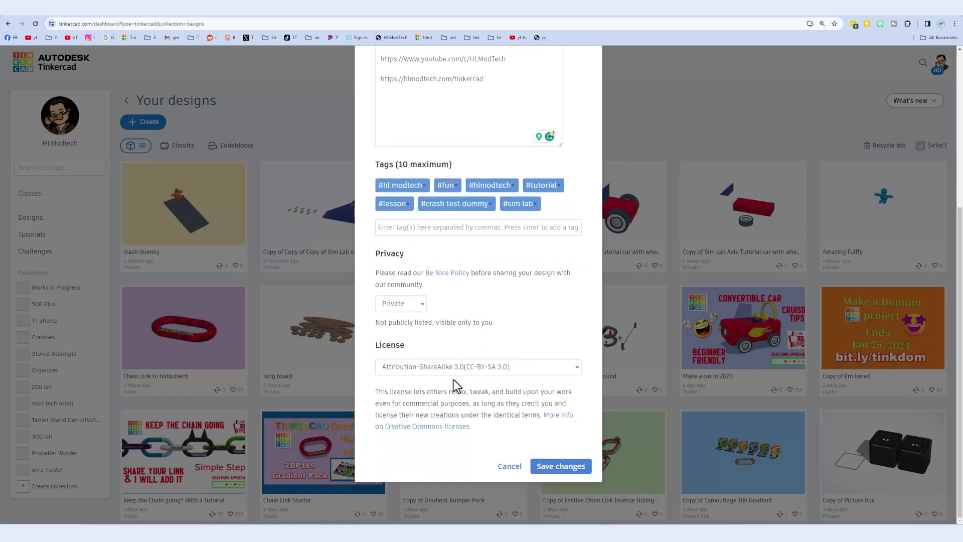
# Set the design to Public, pass the reCAPTCHA, apply the Attribution-NoDerivs 3.0 license, and save
pyautogui.click(415, 304)
pyautogui.click(399, 336)
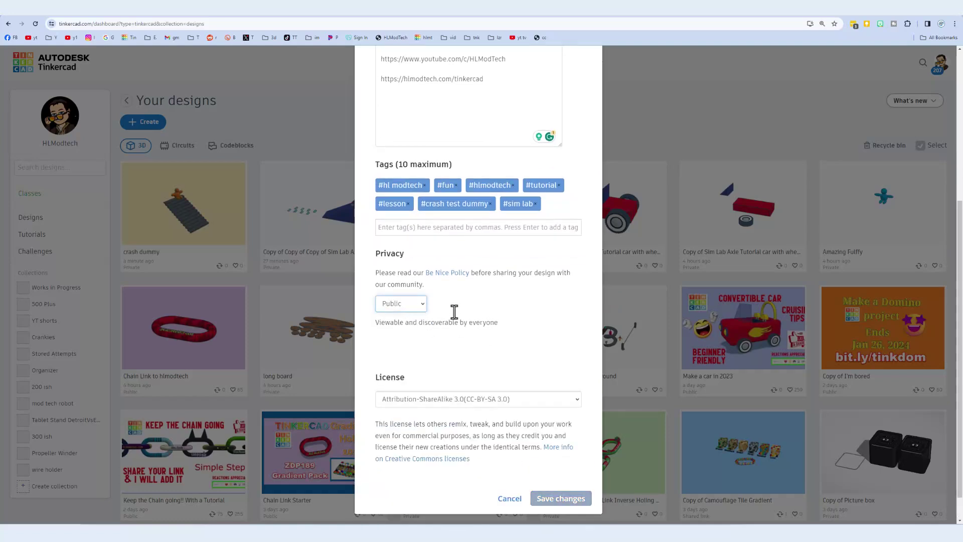
pyautogui.click(387, 348)
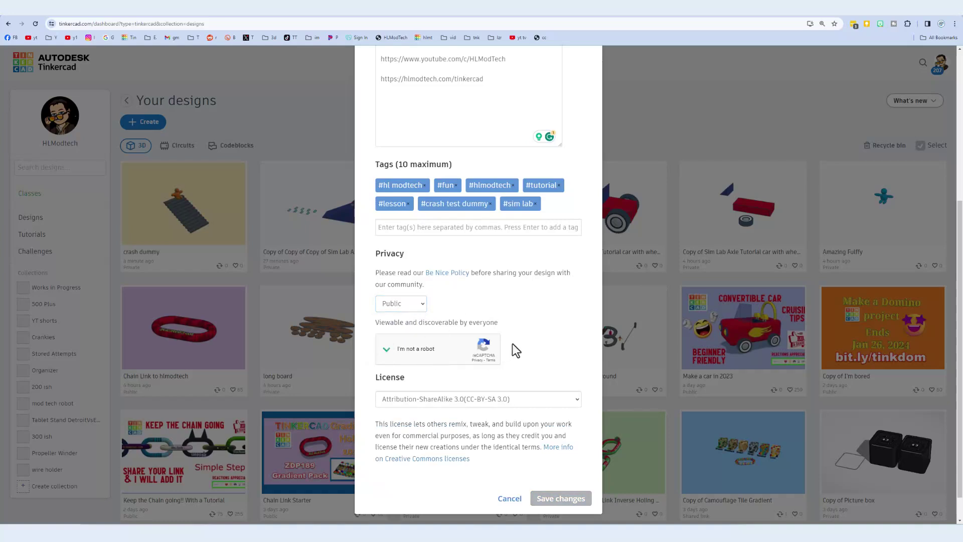
pyautogui.click(444, 370)
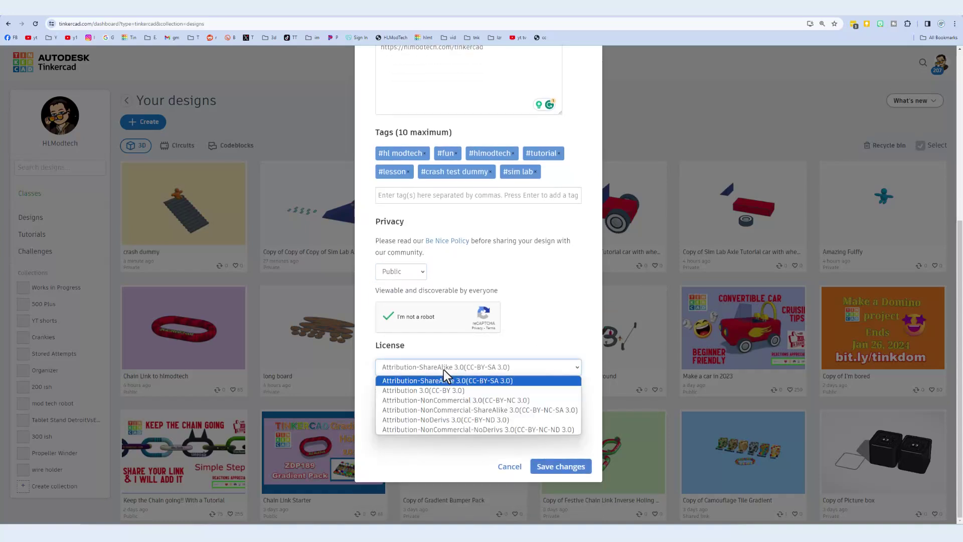
pyautogui.click(461, 421)
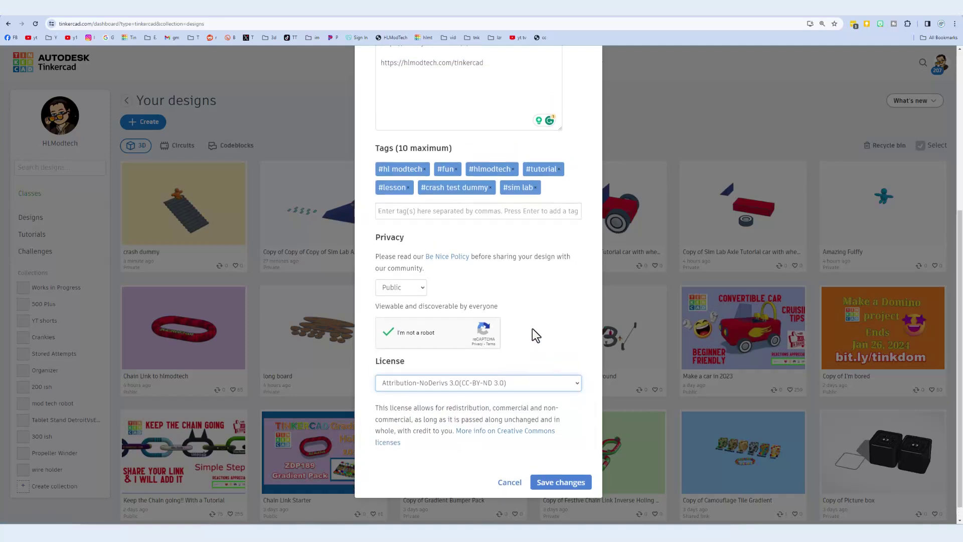
pyautogui.scroll(5, 532, 329)
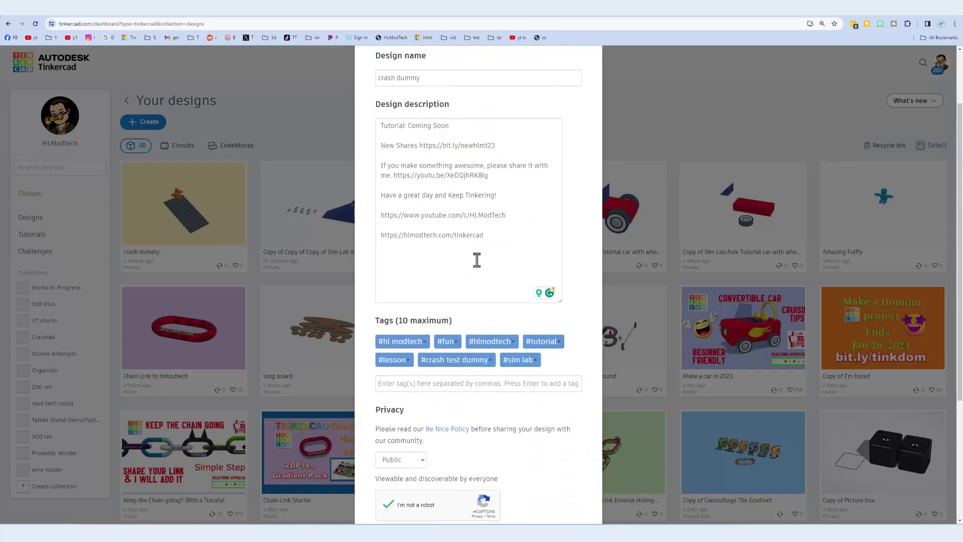
pyautogui.scroll(-3, 500, 270)
pyautogui.scroll(-2, 516, 318)
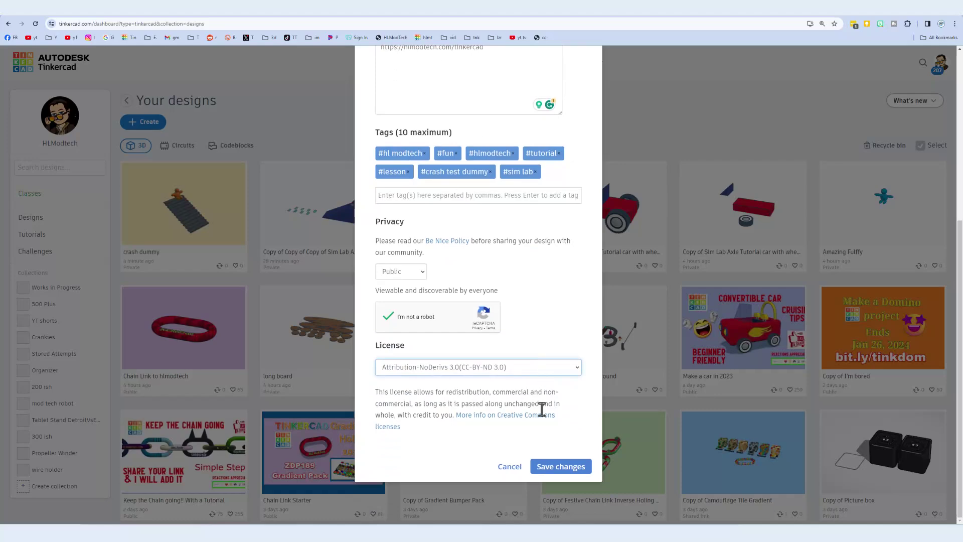
pyautogui.click(555, 467)
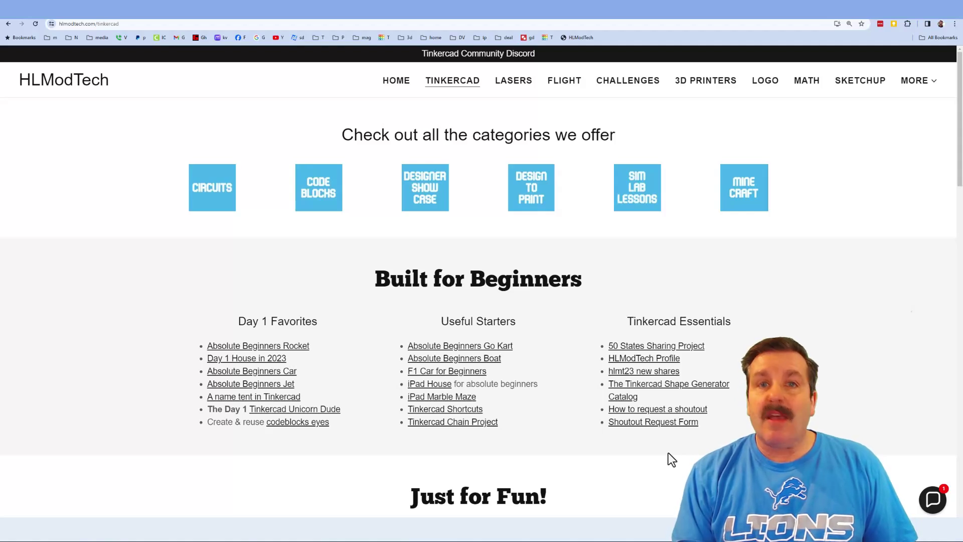
# Open and close the contact chat panel, then follow the banner's Tinkercad Community Discord link
pyautogui.click(931, 508)
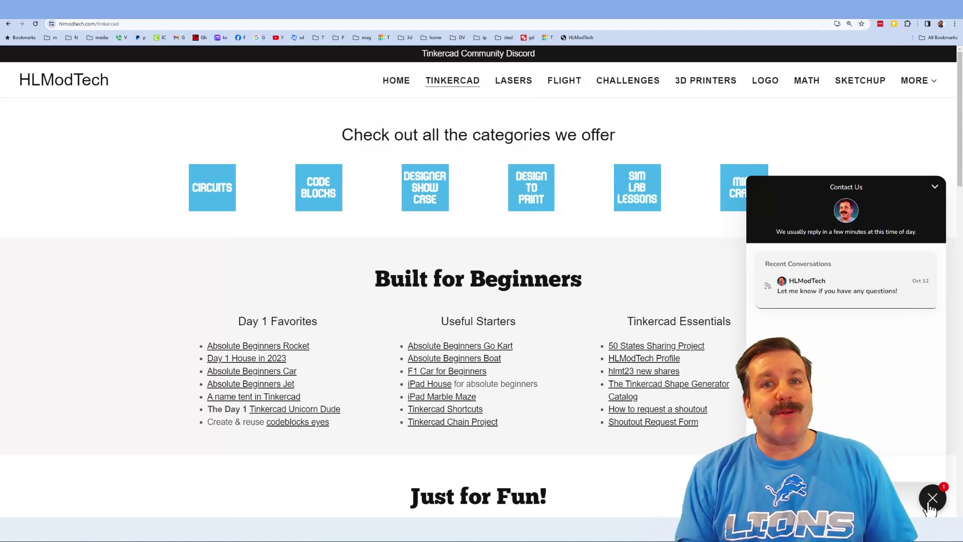
pyautogui.click(931, 508)
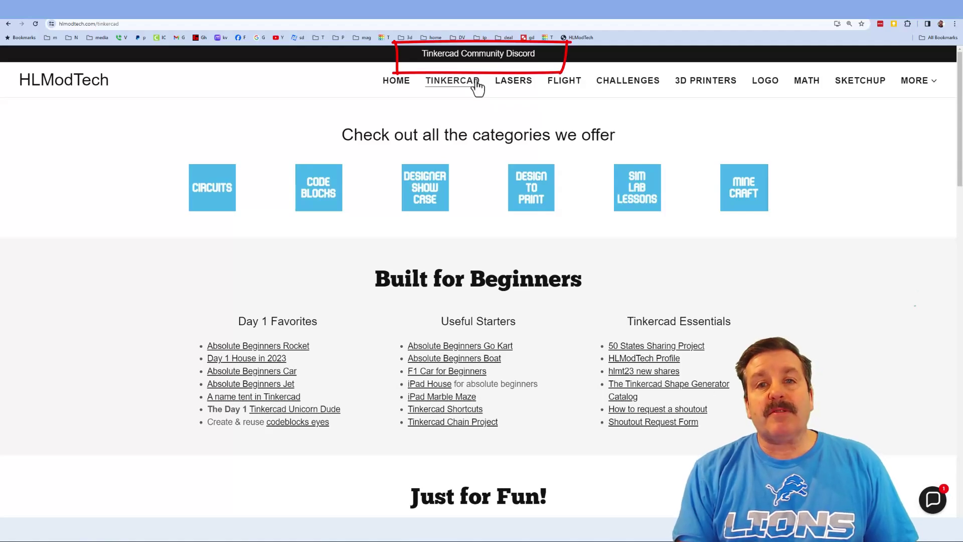
pyautogui.click(480, 54)
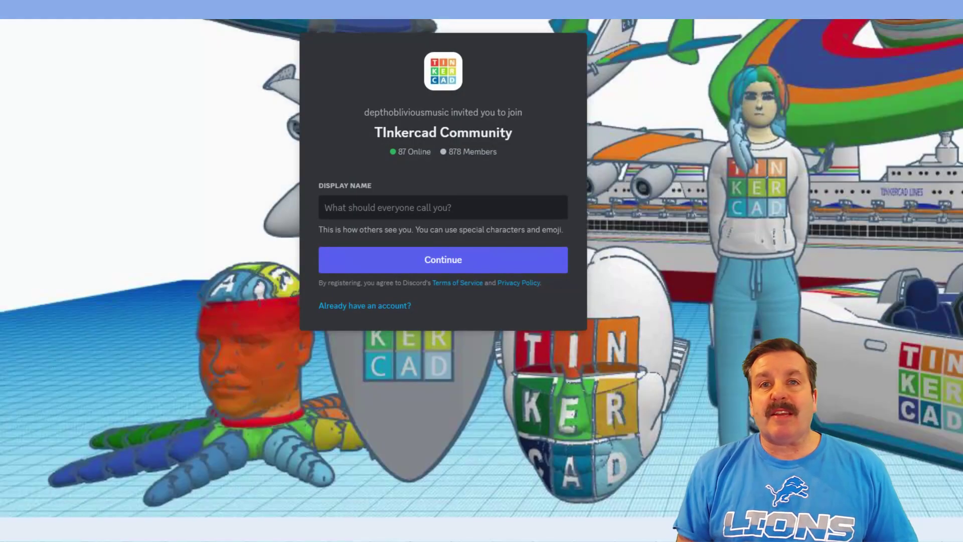